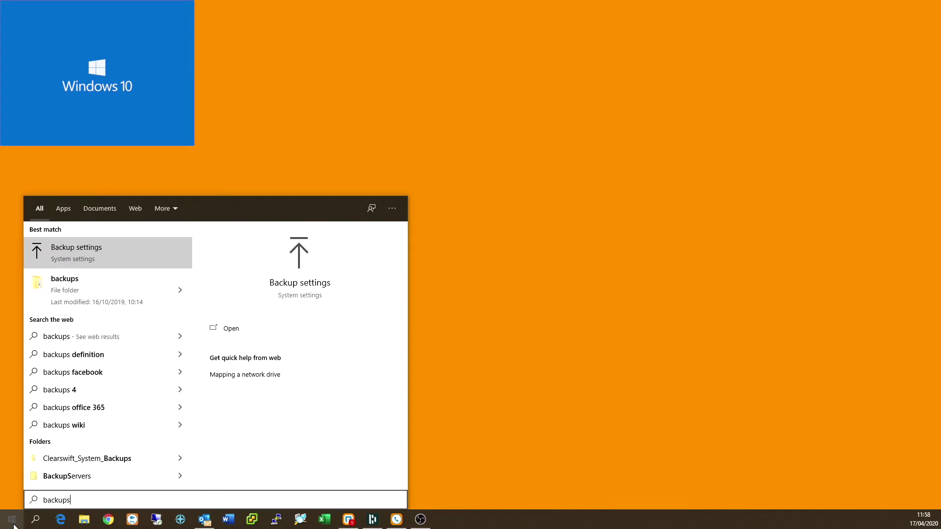
Step: Turn on automatic File History backups to the 1TB (D:) drive from Backup settings
key(Return)
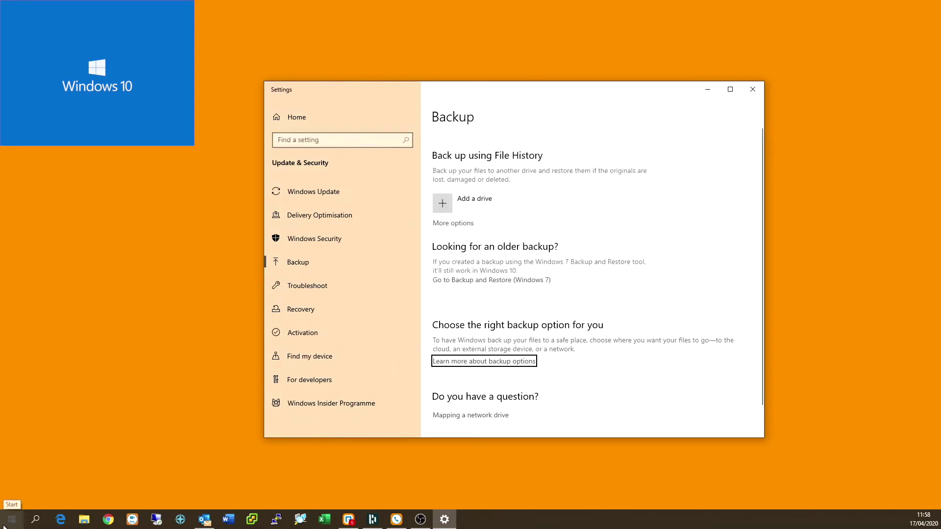
click(474, 197)
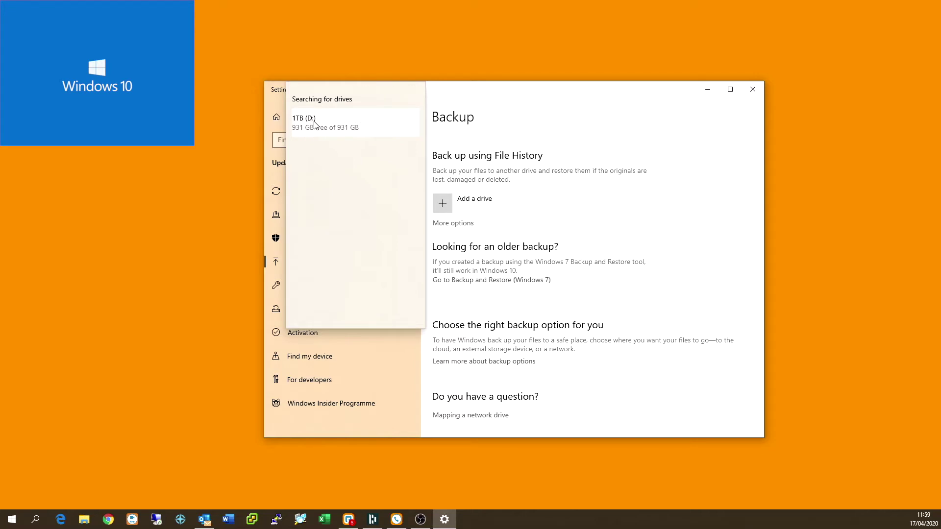
click(314, 122)
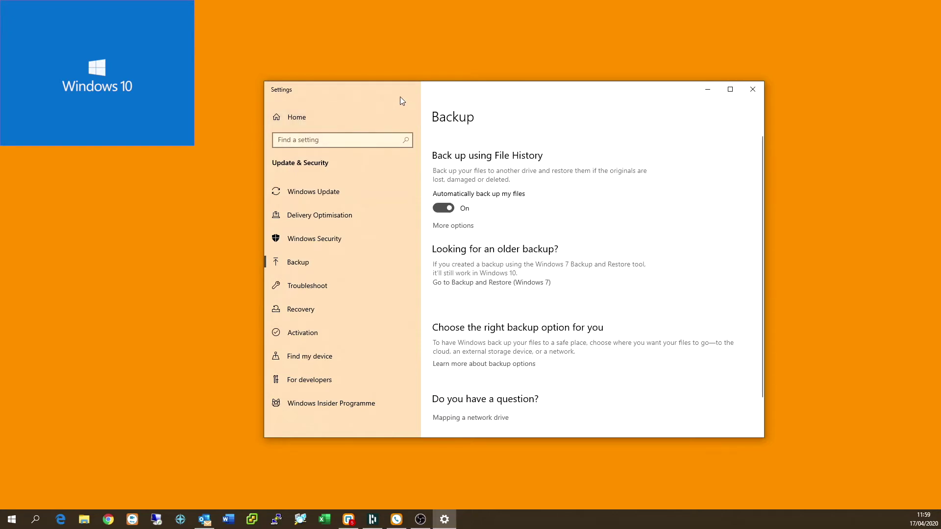
click(496, 287)
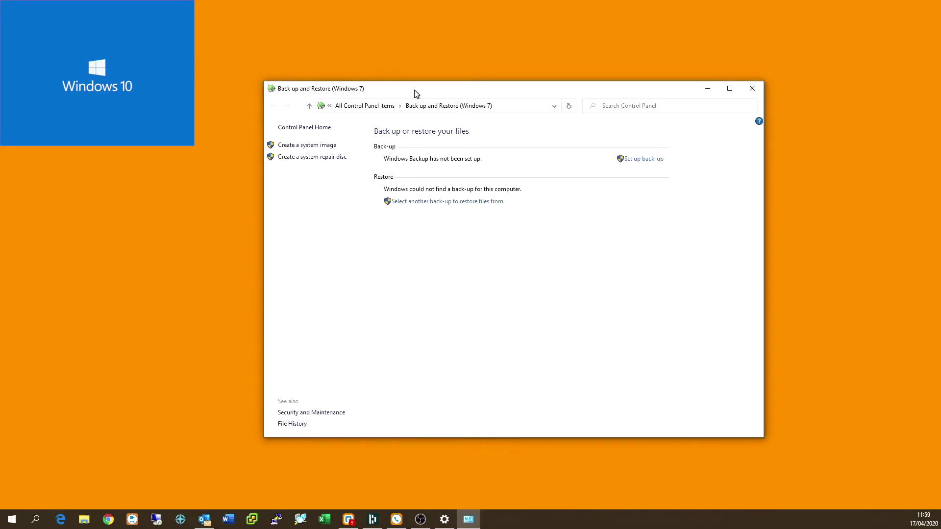
Step: Create a system image of the default Windows drives on 1TB (D:) and start the backup
click(325, 147)
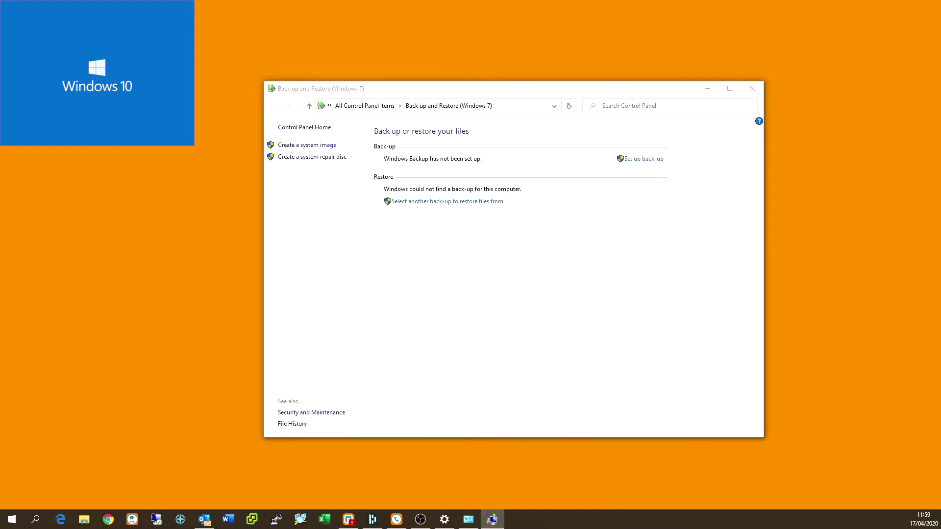
click(324, 146)
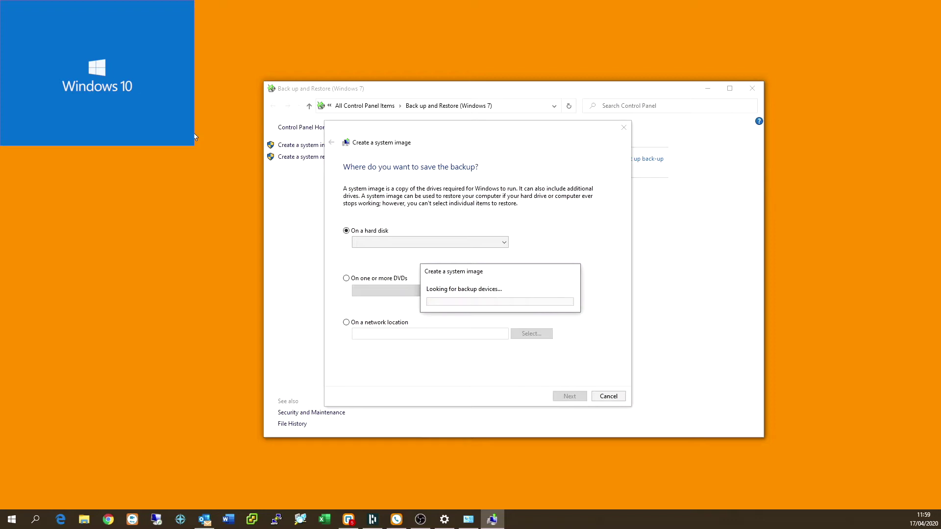
click(577, 400)
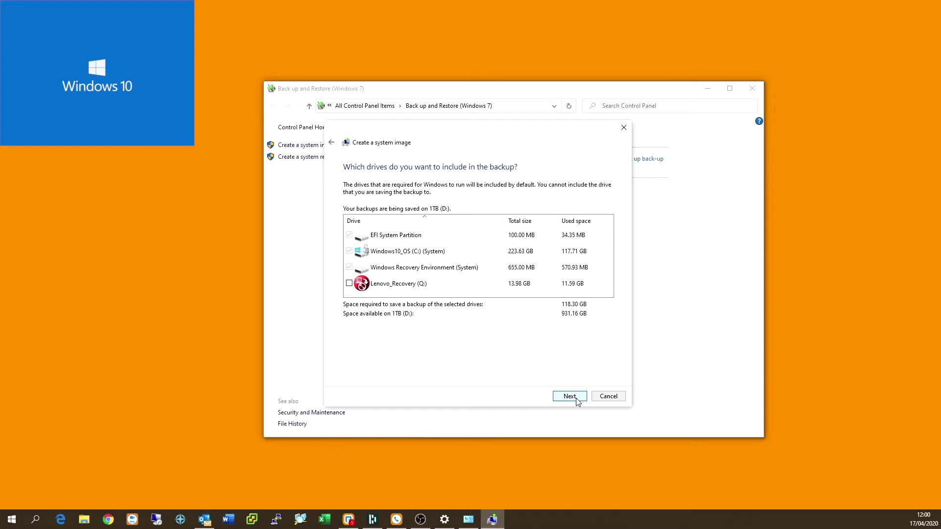
click(578, 401)
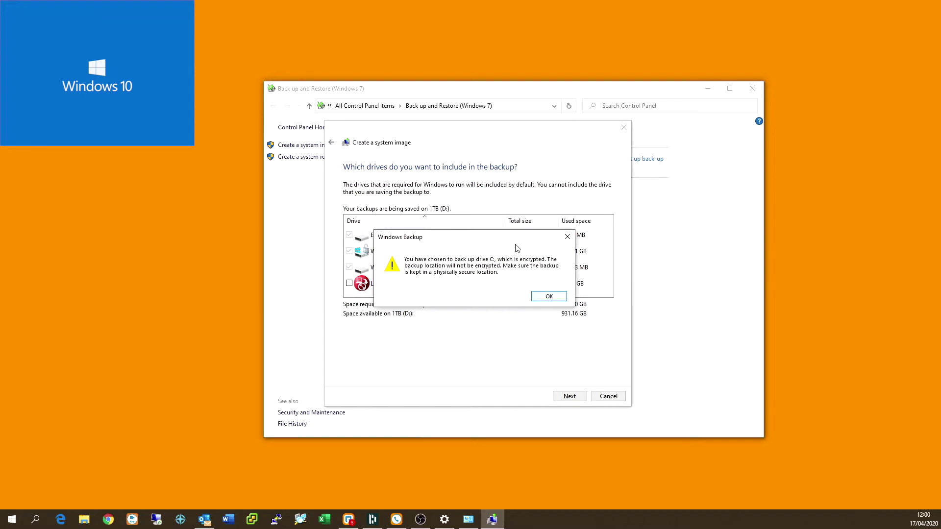
click(549, 297)
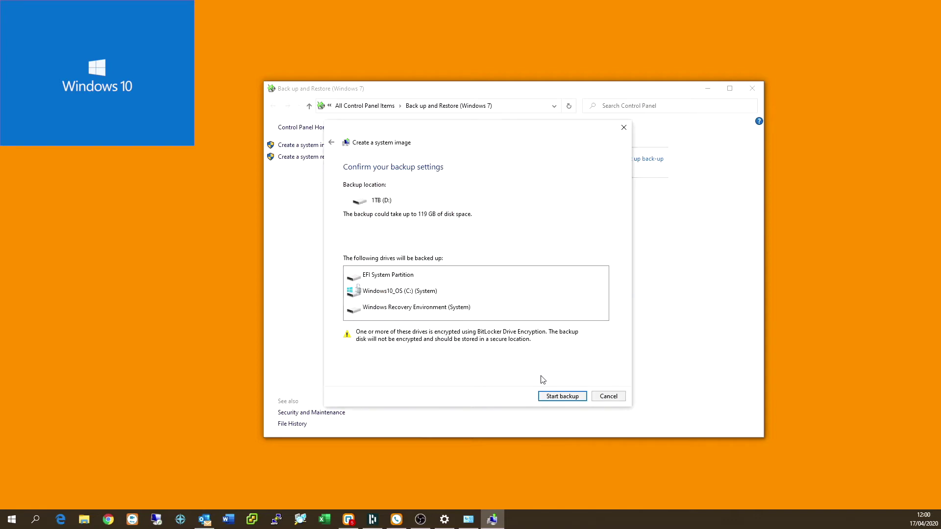
click(565, 398)
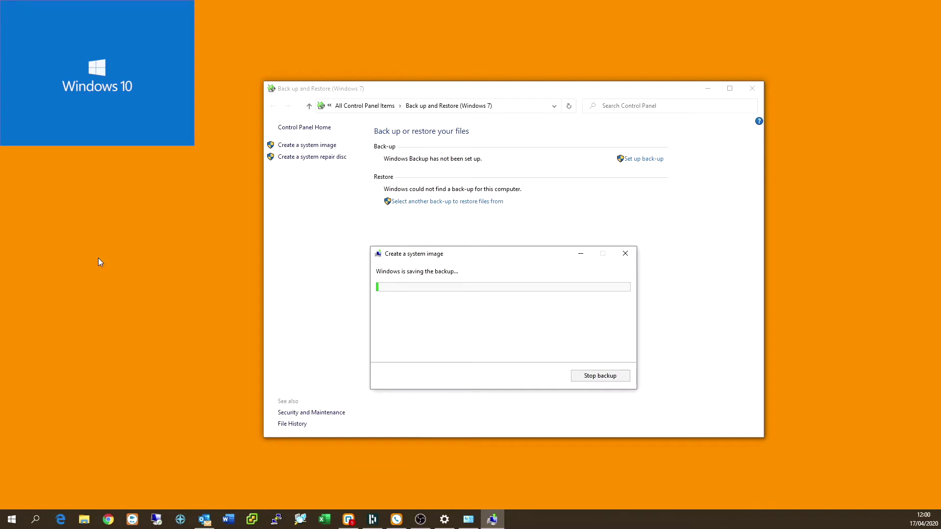
click(81, 520)
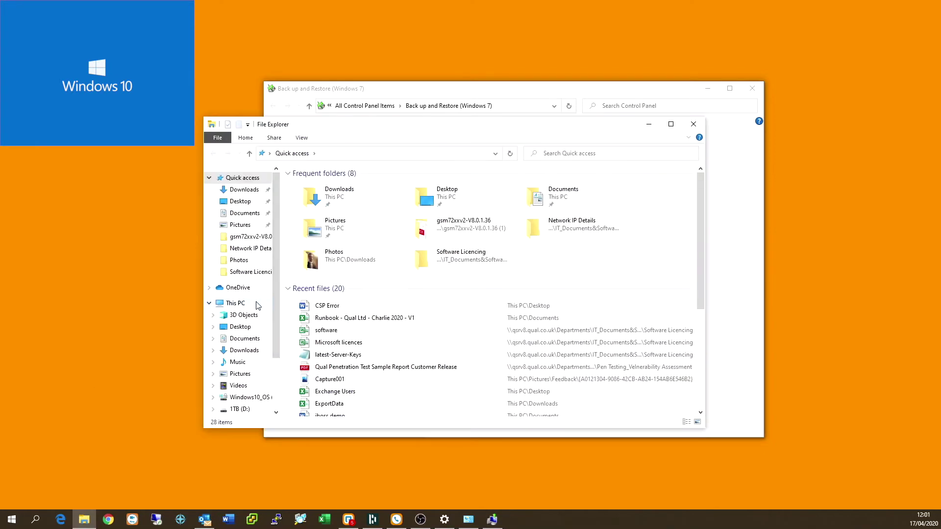
Step: Verify 1TB (D:) holds the WindowsImageBackup folder, close File Explorer and centre the backup progress window
click(258, 306)
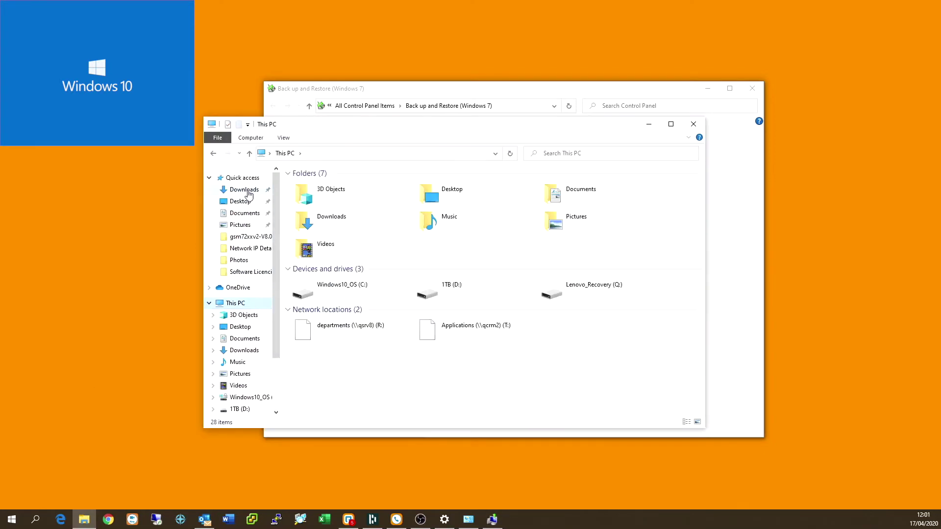
double_click(459, 294)
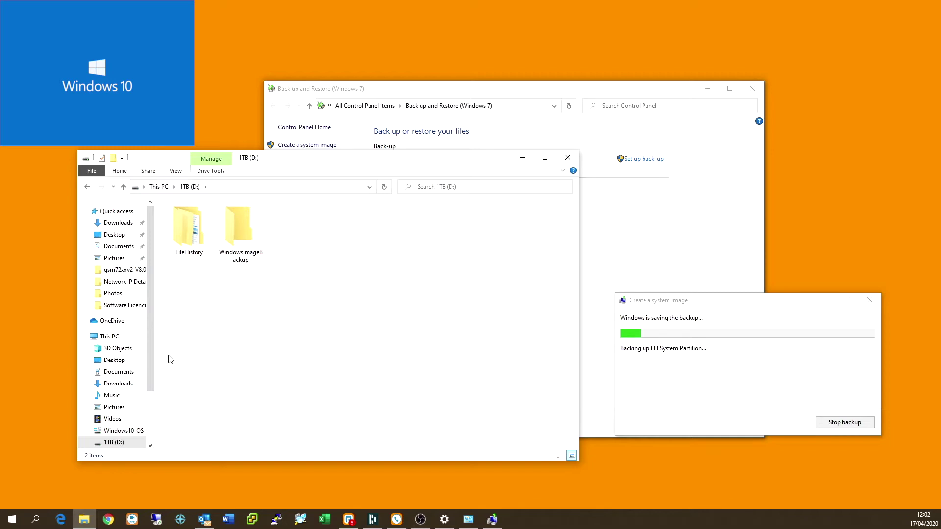
click(246, 255)
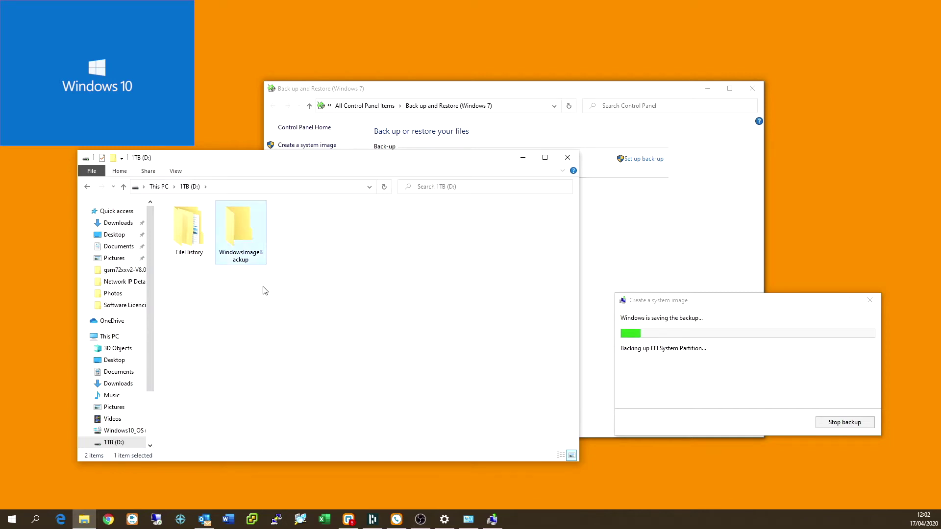
click(289, 331)
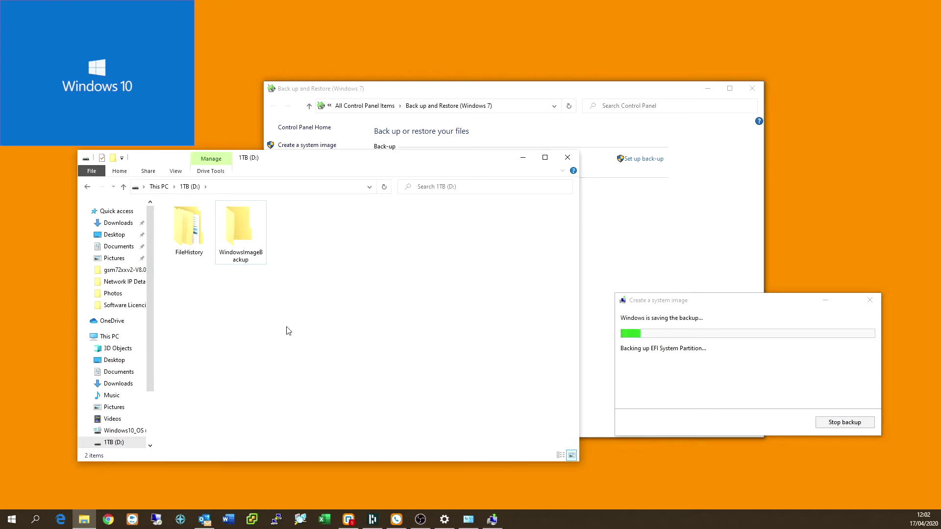
click(567, 158)
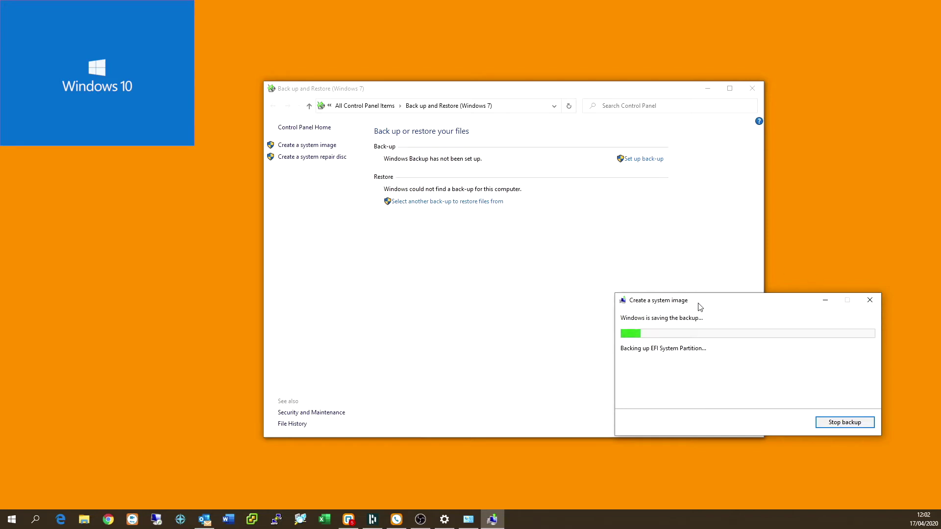
drag(692, 303, 471, 249)
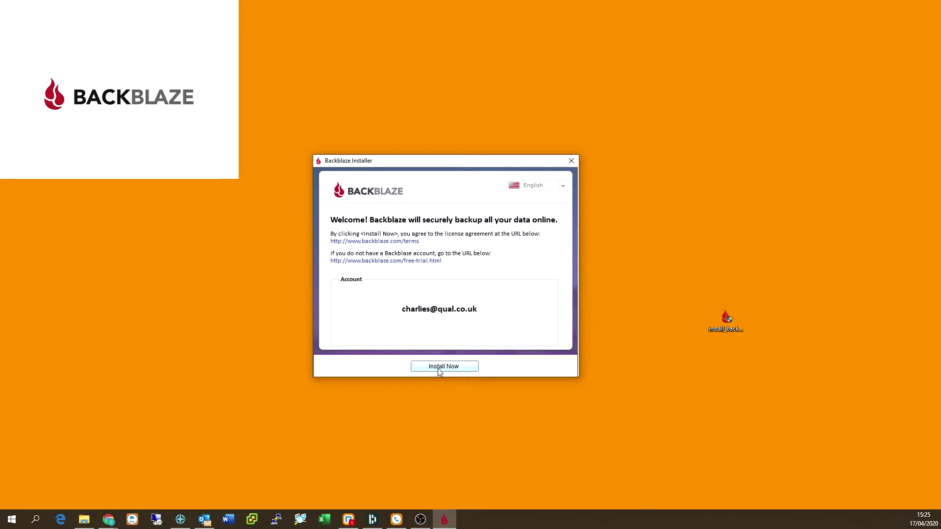
Step: Install Backblaze for the shown account and confirm Install Complete
click(439, 371)
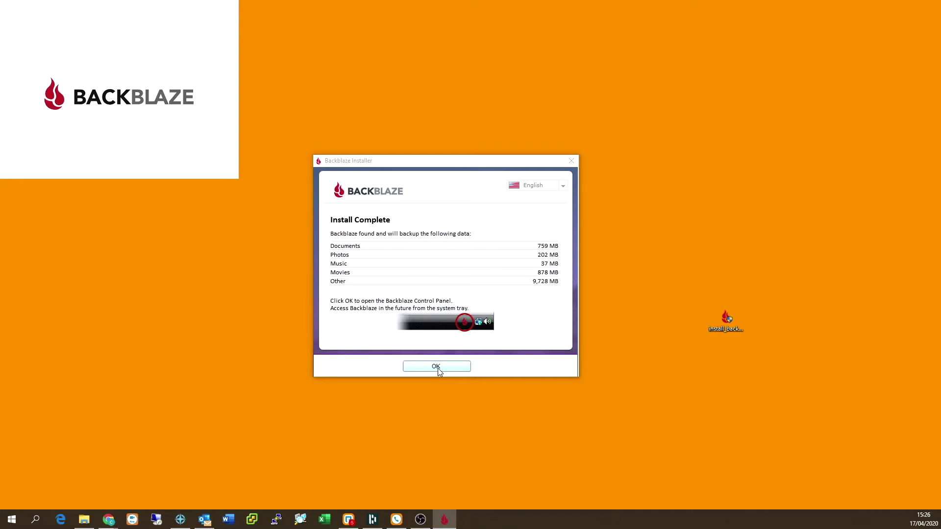
click(438, 368)
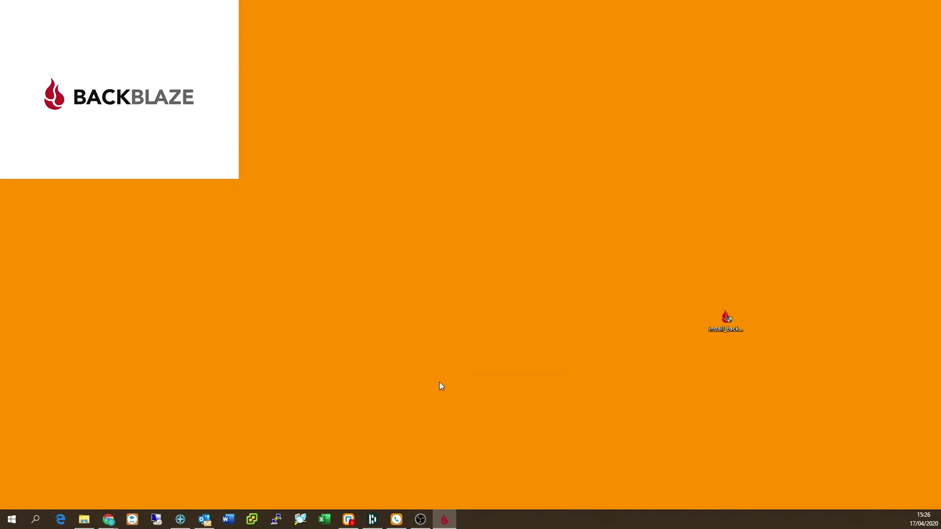
Step: Drag the Backblaze Control Panel to the screen centre and open its Settings
drag(388, 131, 422, 130)
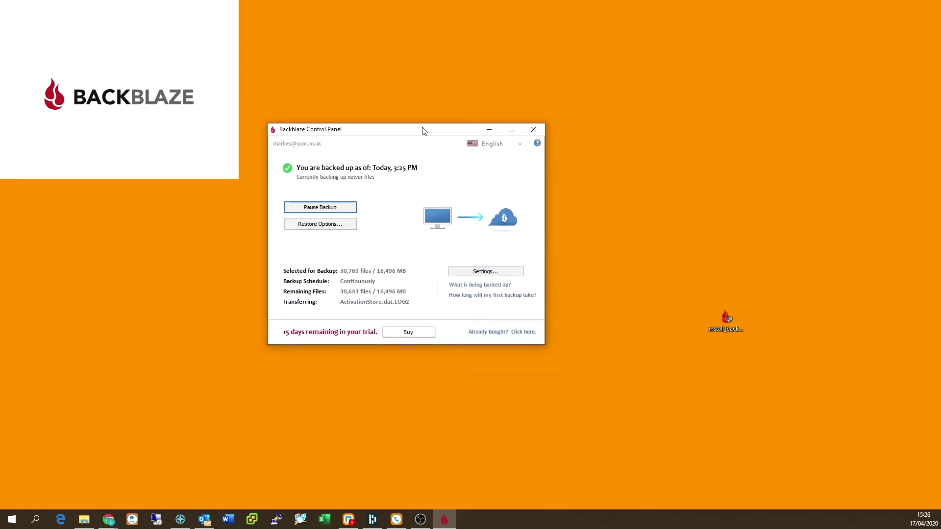
drag(424, 132, 463, 168)
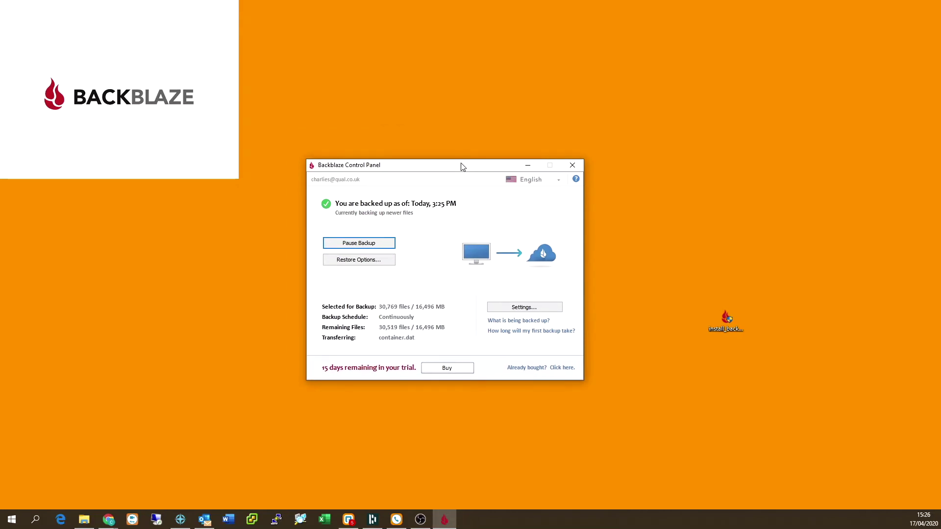
click(519, 309)
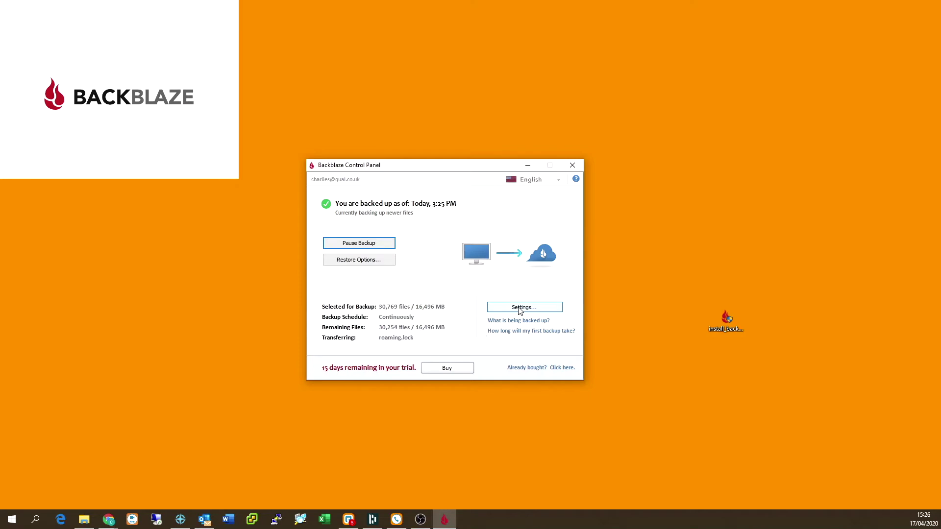
click(519, 309)
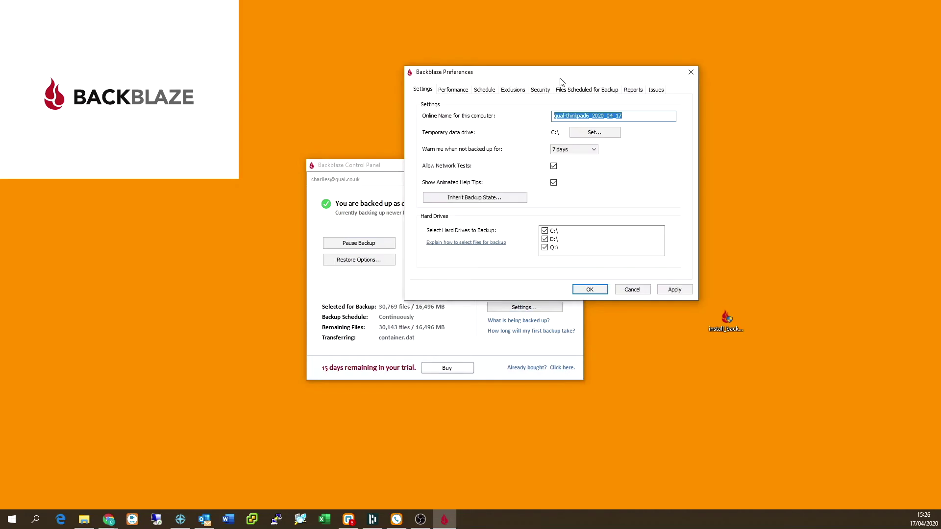
Step: Check Performance settings and keep the backup schedule at Continuously (Recommended) after trying Once Per Day
drag(556, 80, 588, 66)
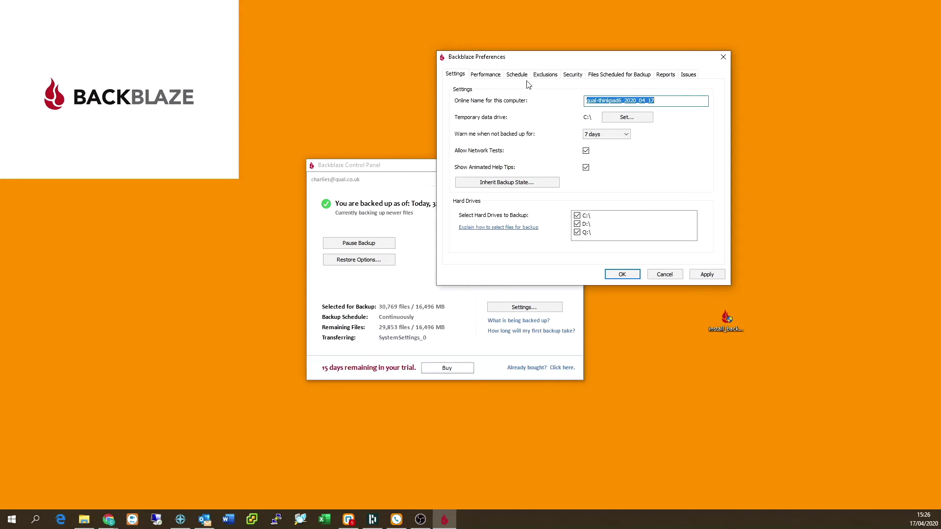
click(492, 77)
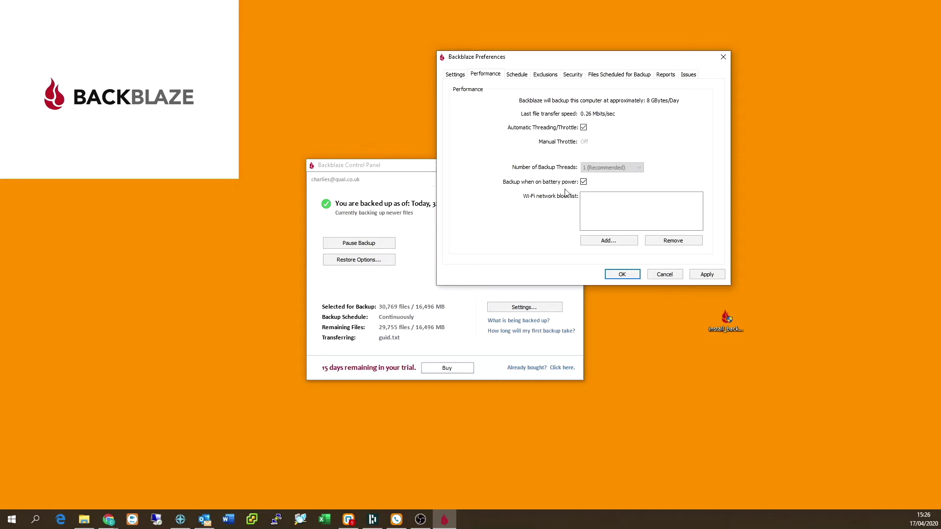
click(514, 77)
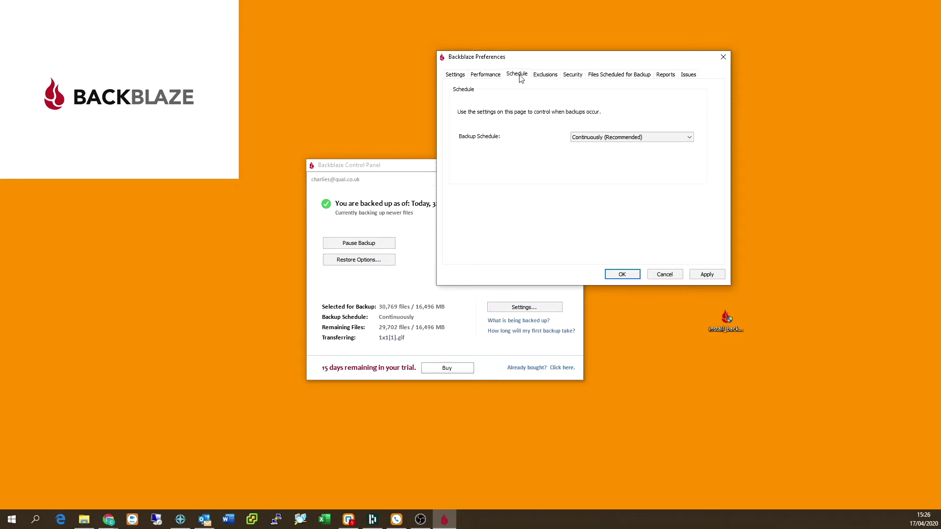
click(598, 138)
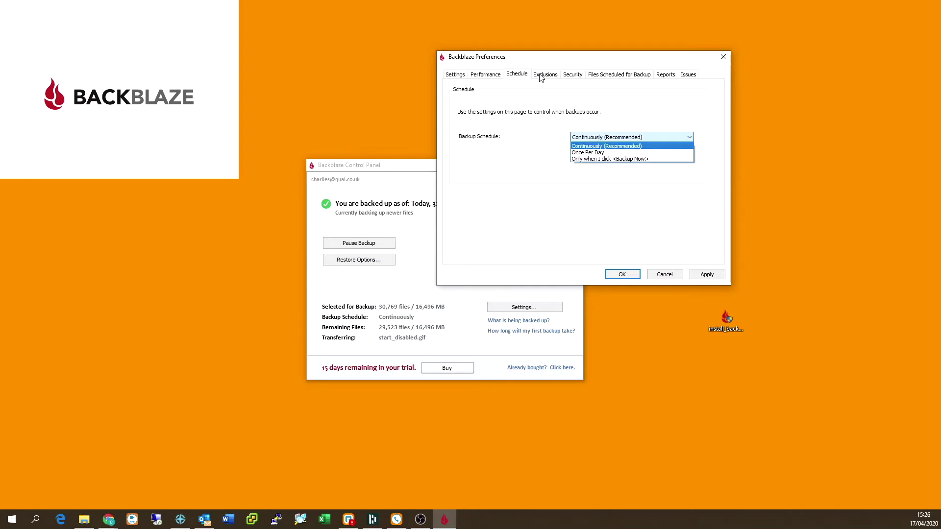
click(585, 152)
click(603, 153)
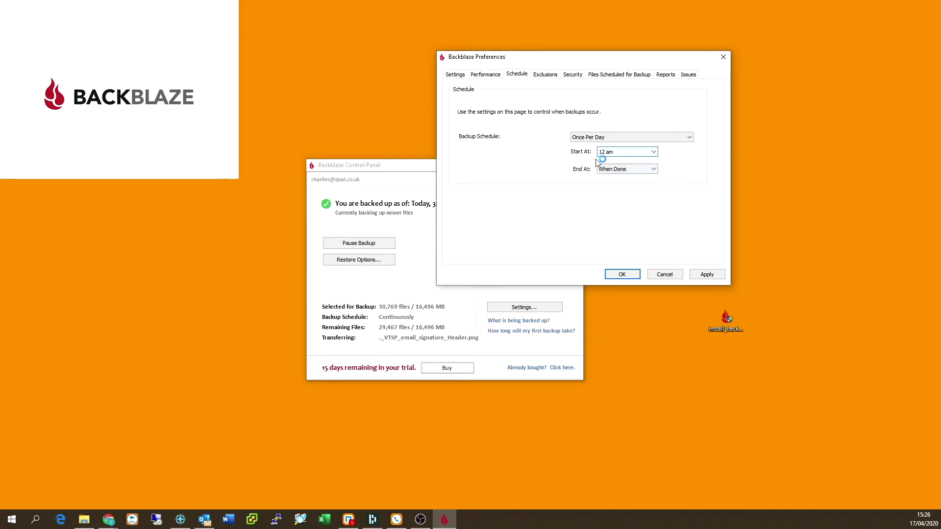
click(616, 162)
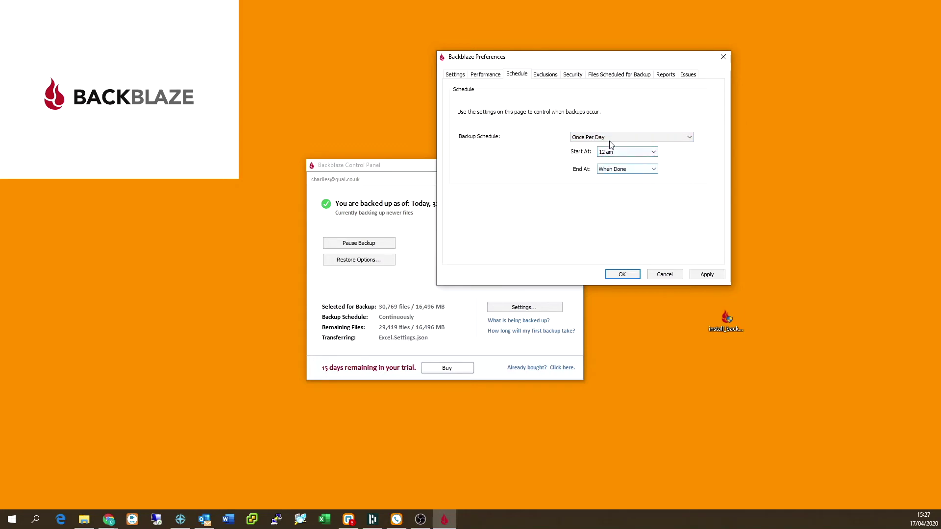
click(610, 138)
click(606, 146)
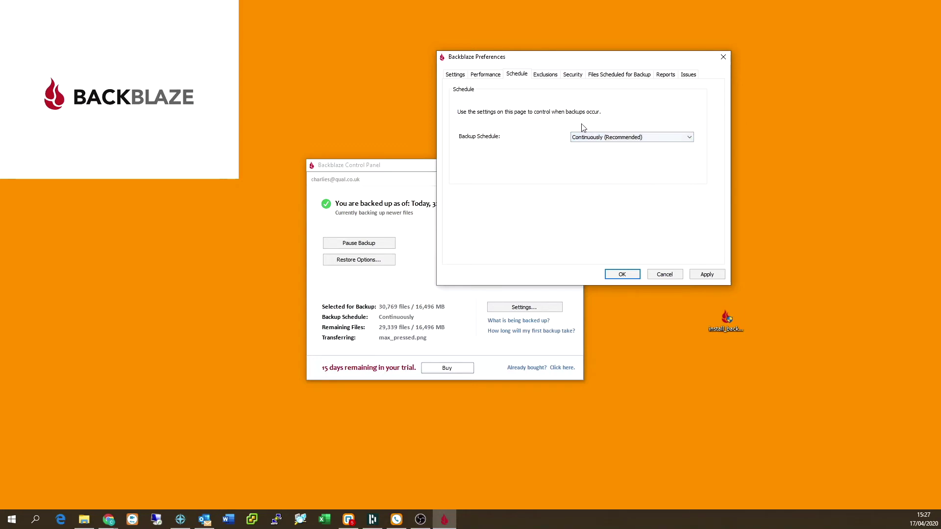
Step: Keep the maximum file size exclusion at No Limits and decline setting a private encryption key
click(548, 74)
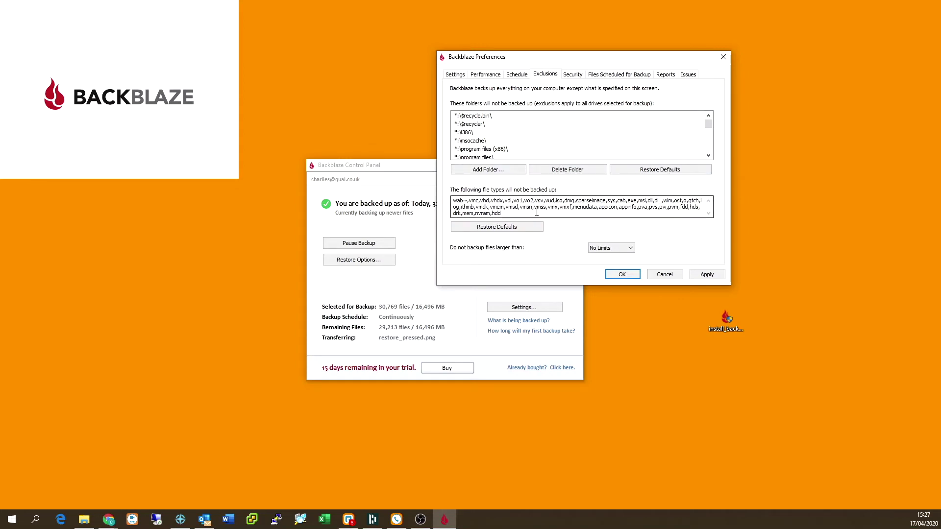
click(622, 248)
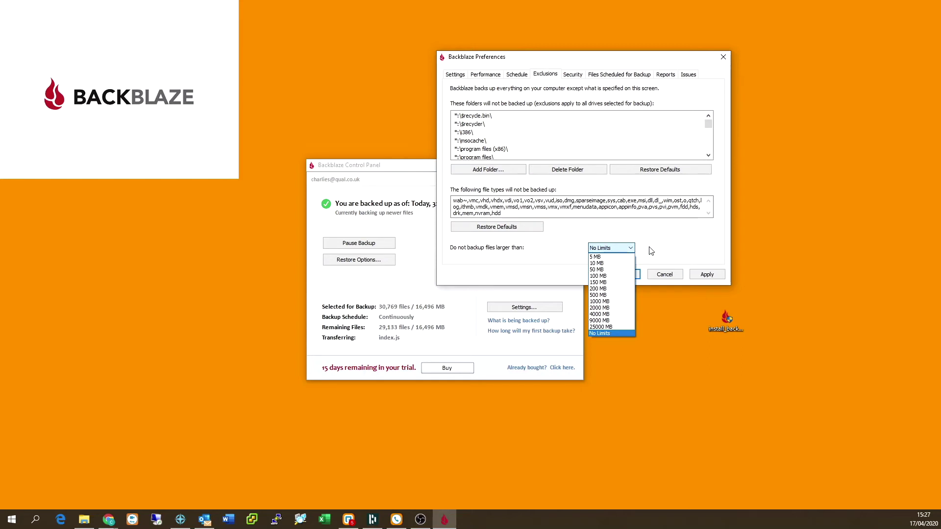
click(651, 251)
click(575, 77)
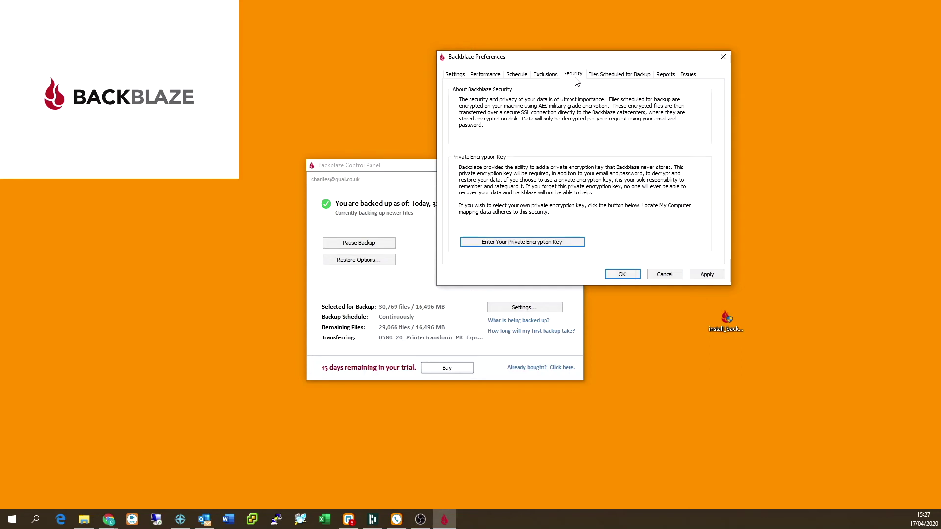
click(546, 248)
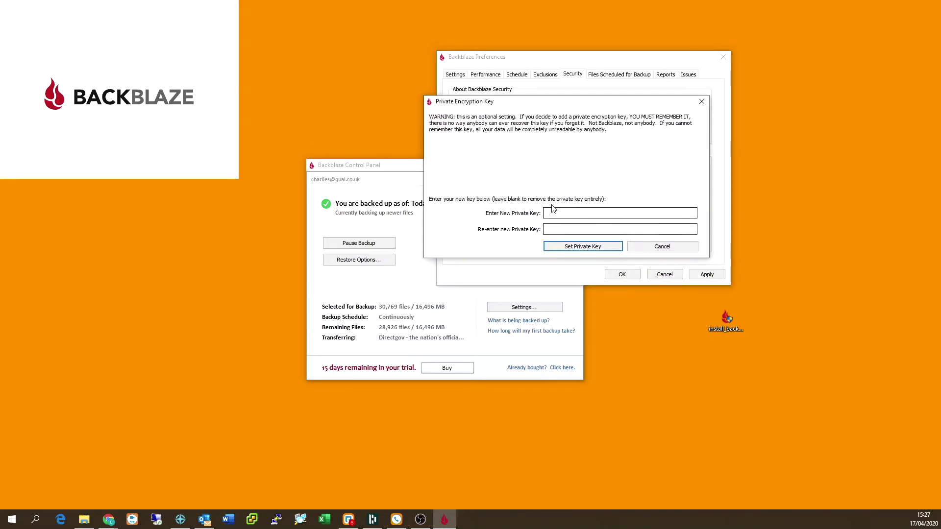
click(673, 247)
Step: Review files scheduled for backup, the file-type size report and skipped files, then close Preferences
click(615, 75)
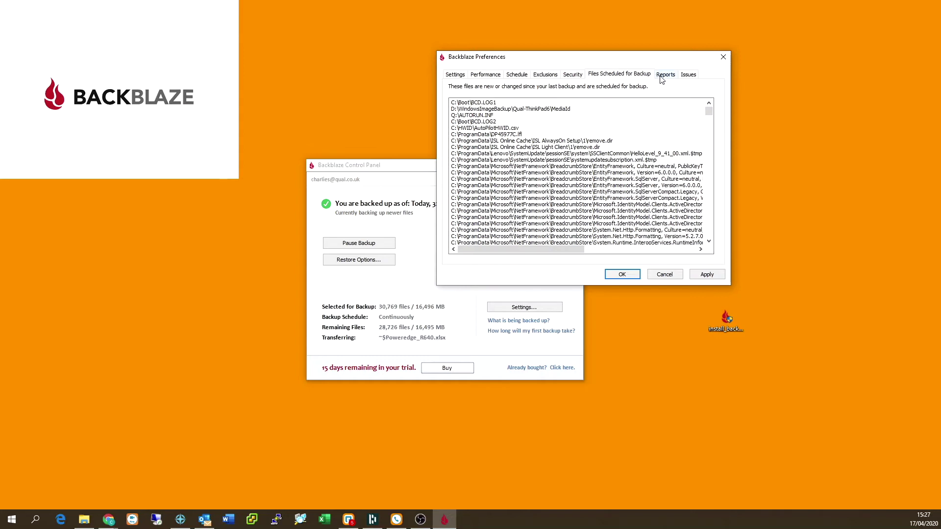
click(666, 77)
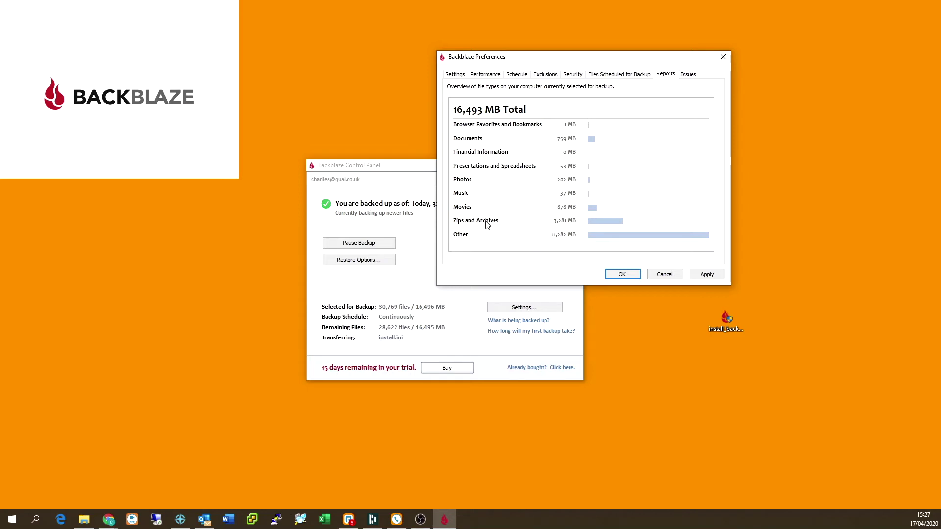
click(690, 77)
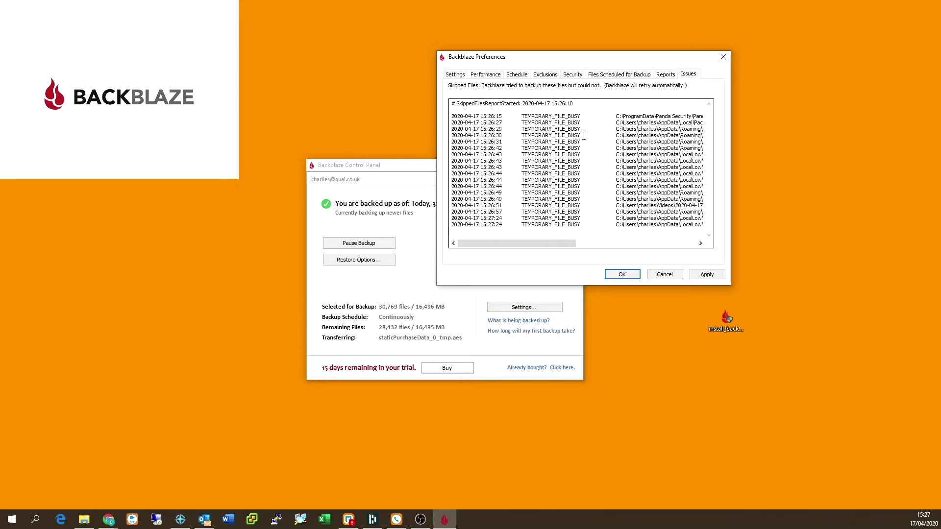
click(624, 274)
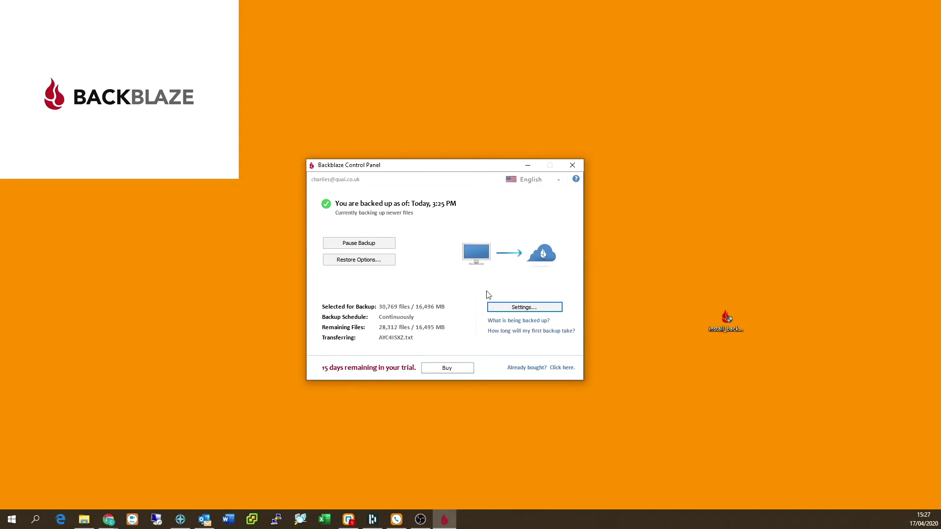
Step: Review the three methods in Restore Options, then close the Backblaze Control Panel
click(364, 264)
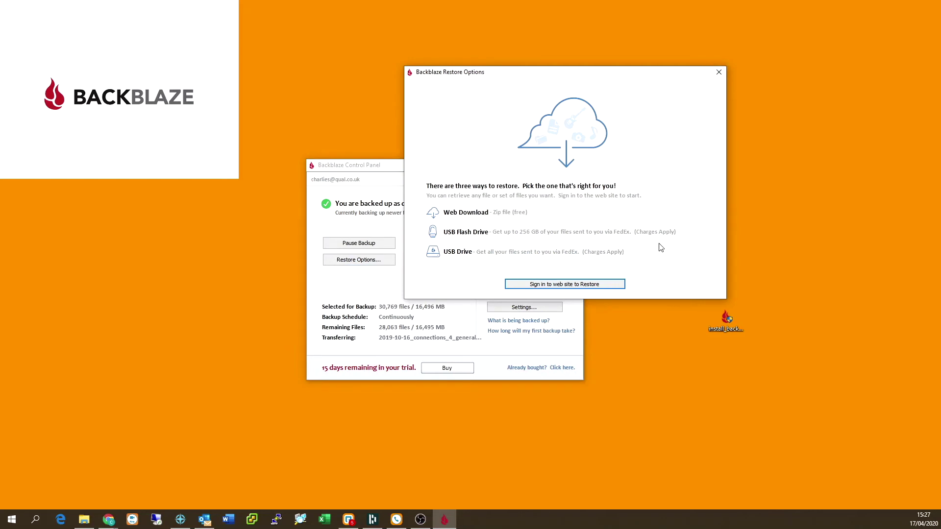
click(719, 72)
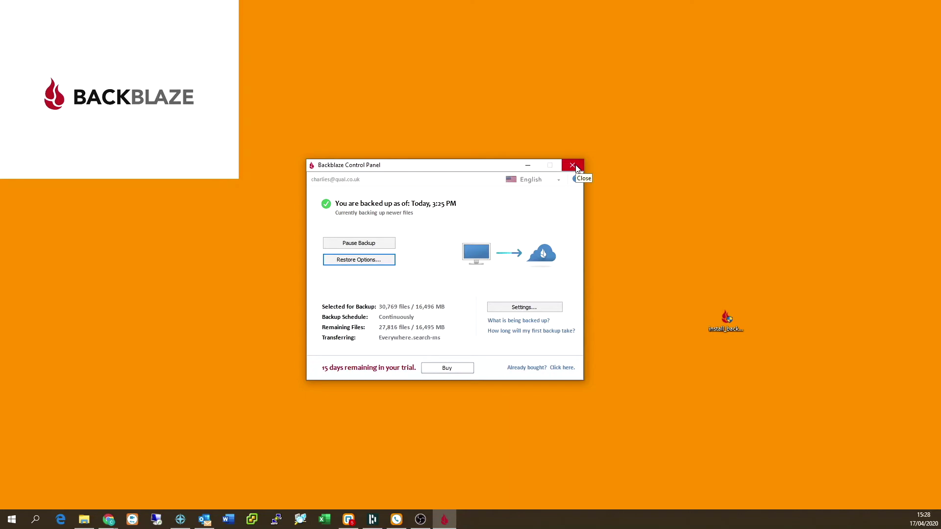
click(572, 165)
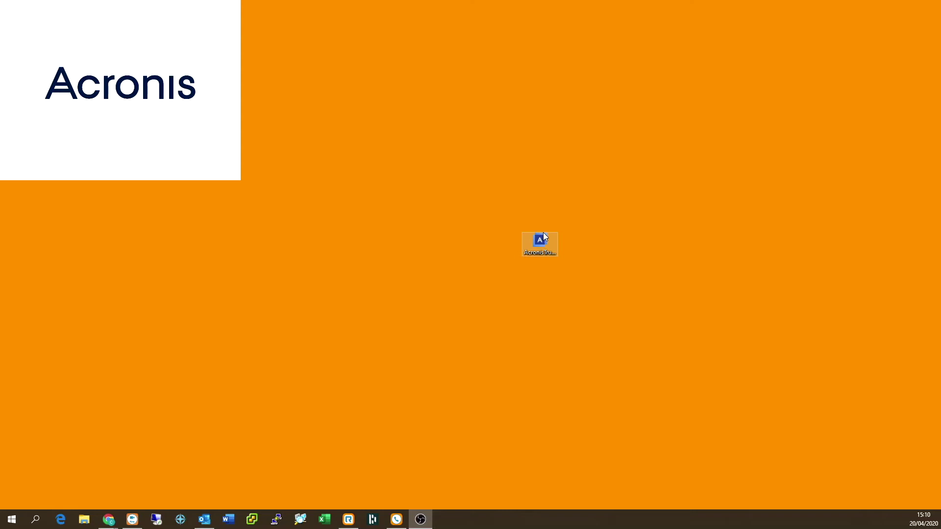
Step: Launch the Acronis True Image 2020 installer from its desktop icon and reposition its window
click(546, 247)
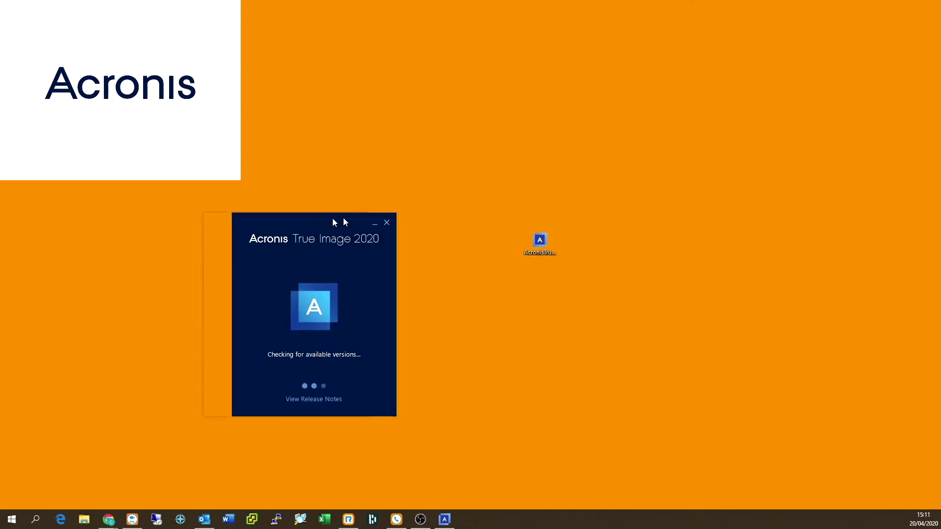
drag(370, 219, 438, 188)
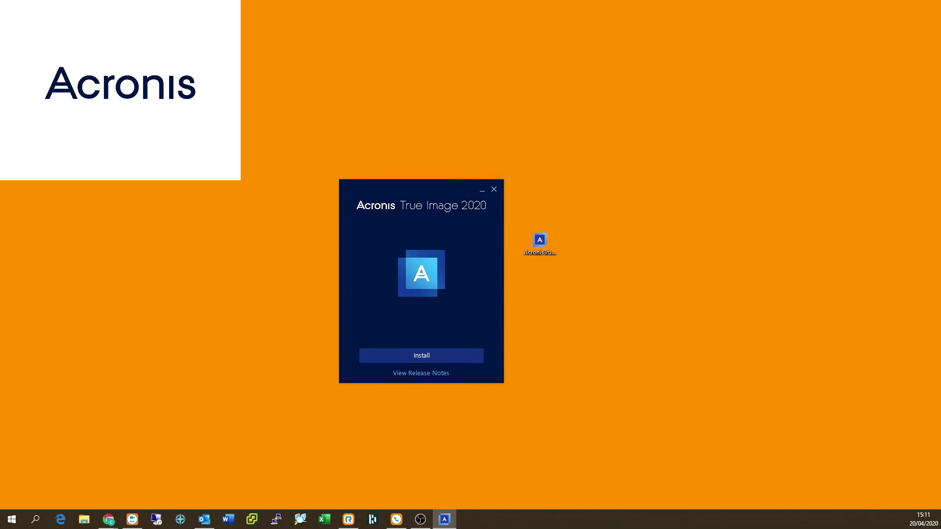
Step: Install Acronis True Image 2020 and wait until it reports Installation complete
click(412, 361)
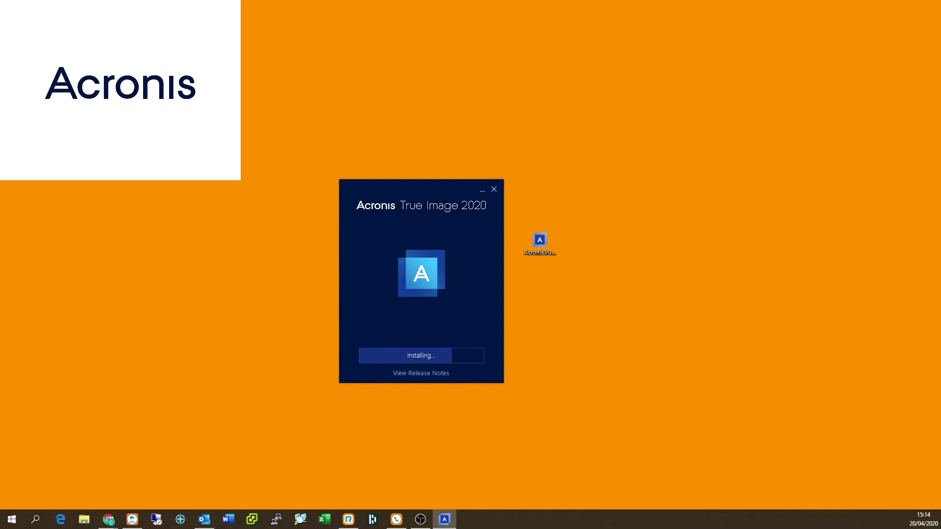
click(108, 519)
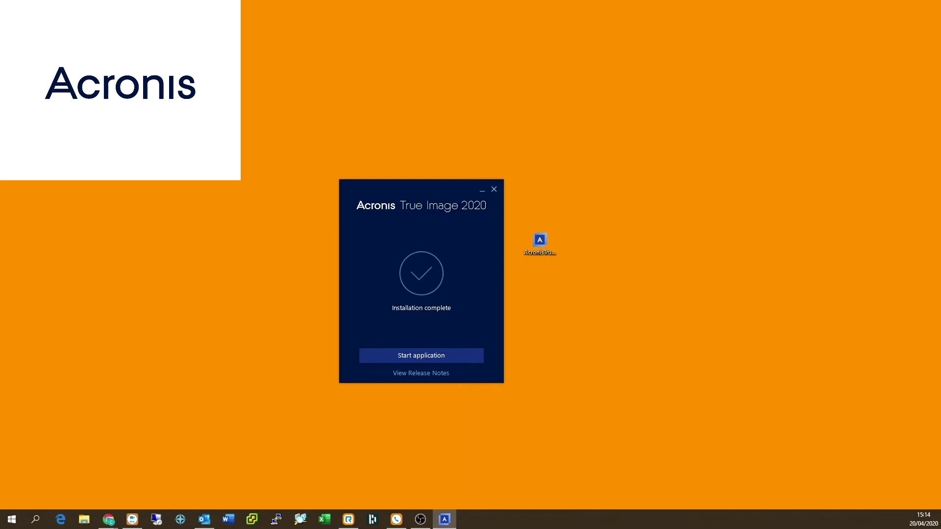
Step: Start Acronis True Image 2020, accept the license agreement and begin a free trial
click(479, 355)
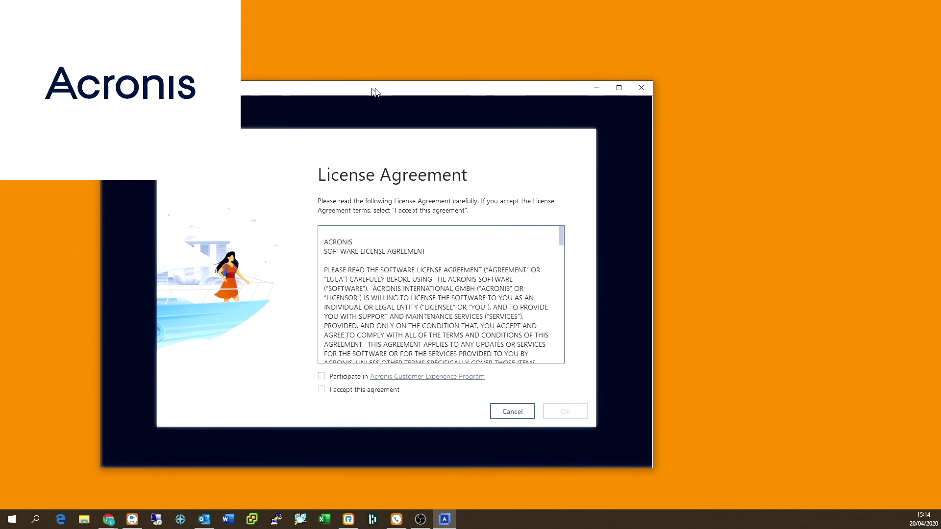
drag(375, 93, 551, 88)
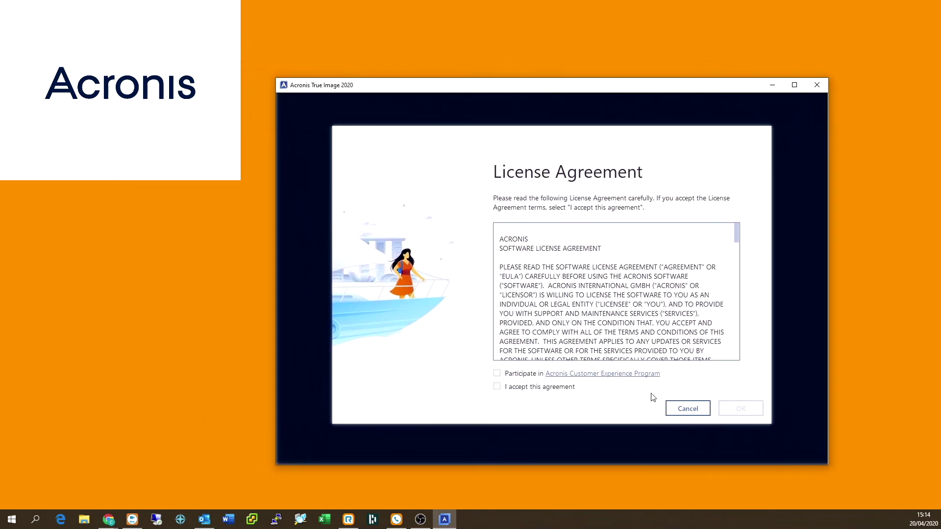
click(523, 388)
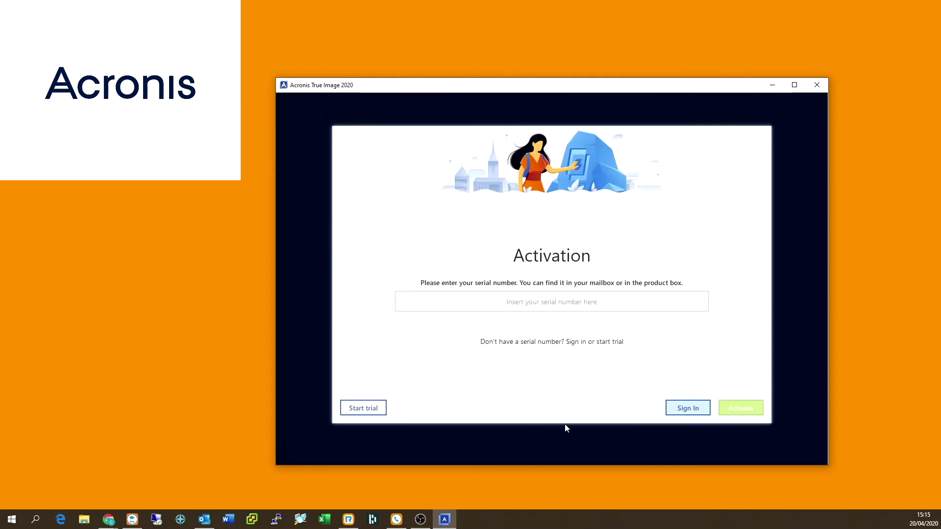
click(365, 412)
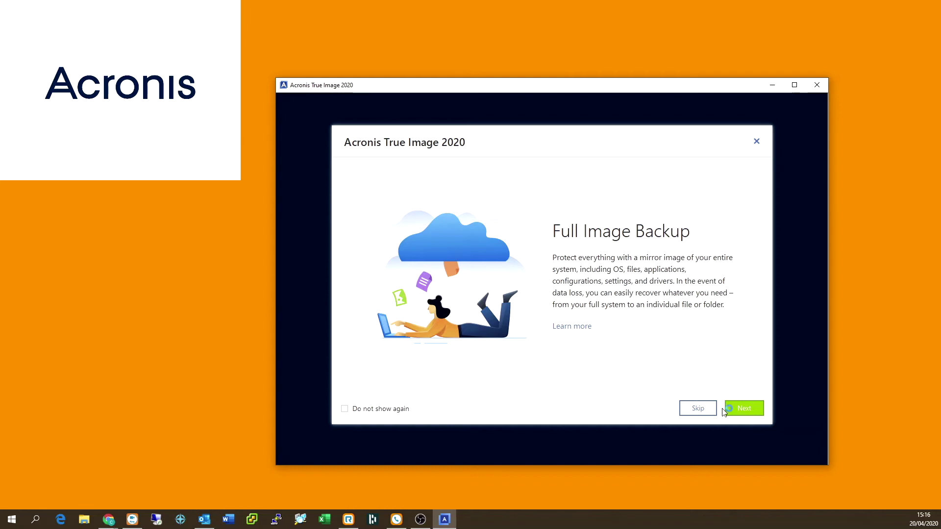
Step: Step through the Full Image Backup, Active Disk Cloning and Active Protection tour pages to the Backups page
click(744, 410)
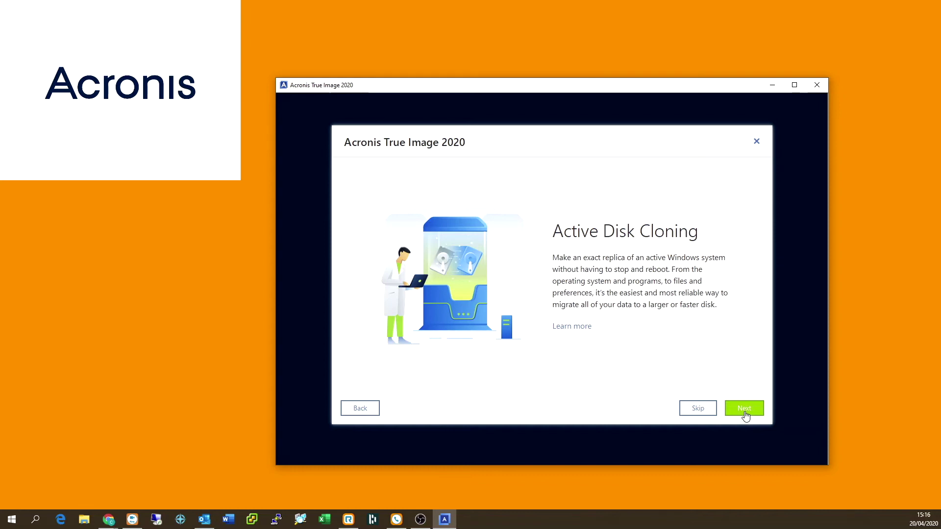
click(744, 410)
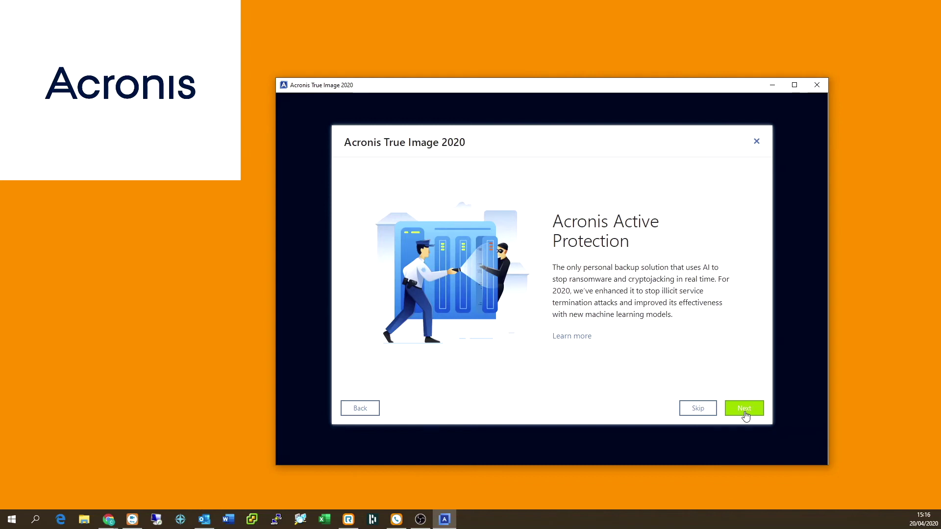
click(744, 412)
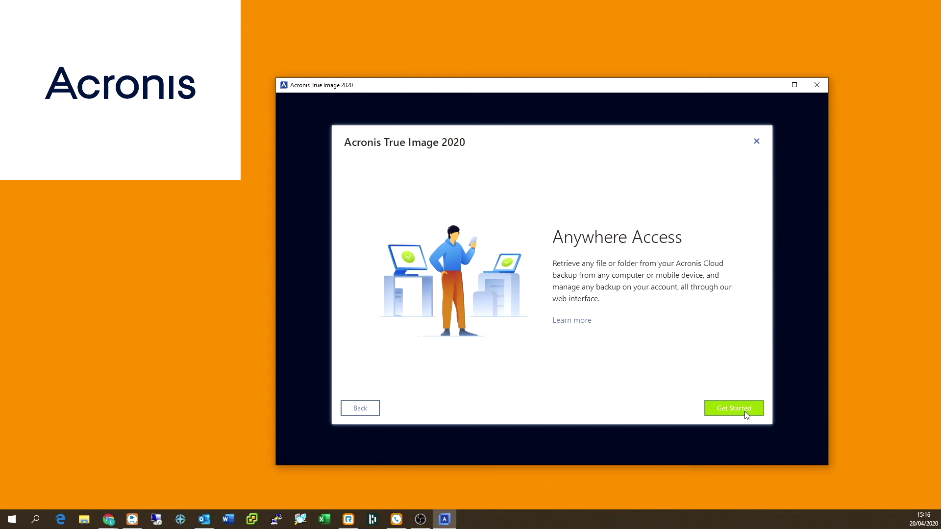
click(746, 412)
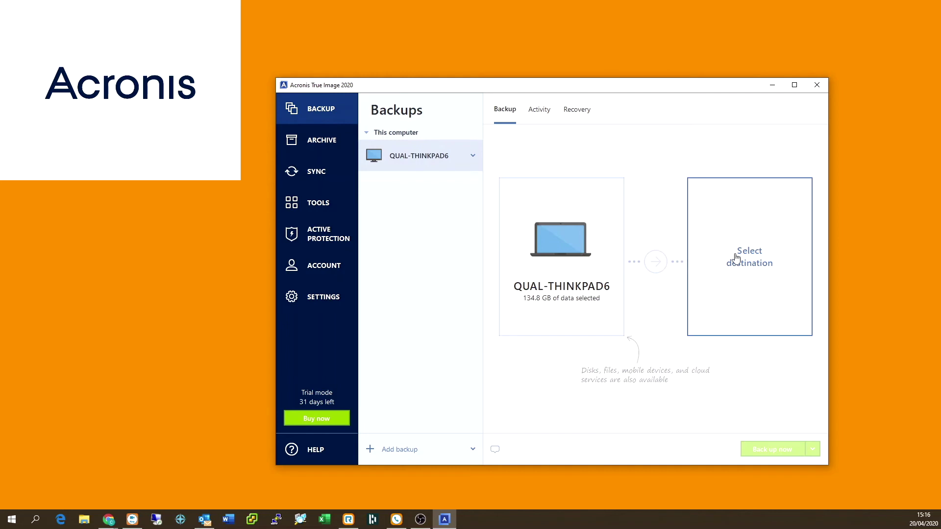
Step: Activate the 1 TB Acronis Cloud trial and confirm Acronis Cloud as the backup destination
click(737, 258)
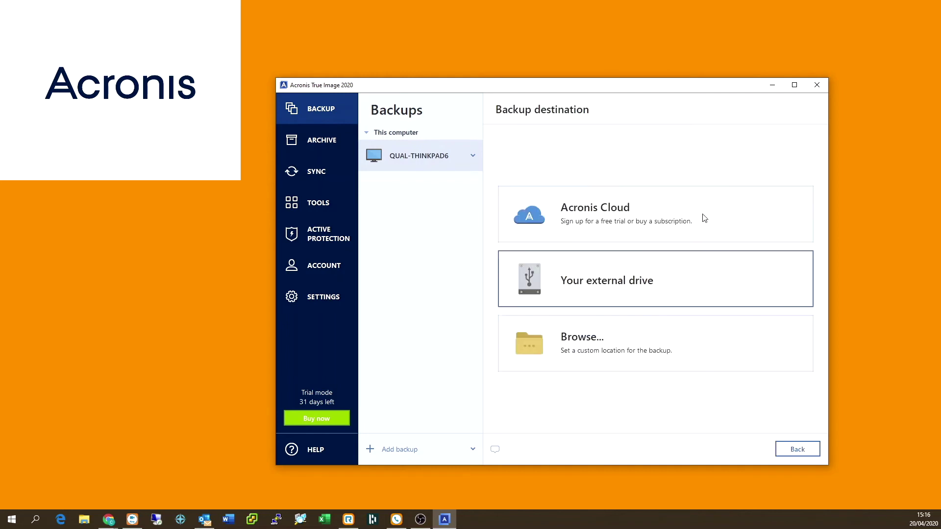
click(635, 211)
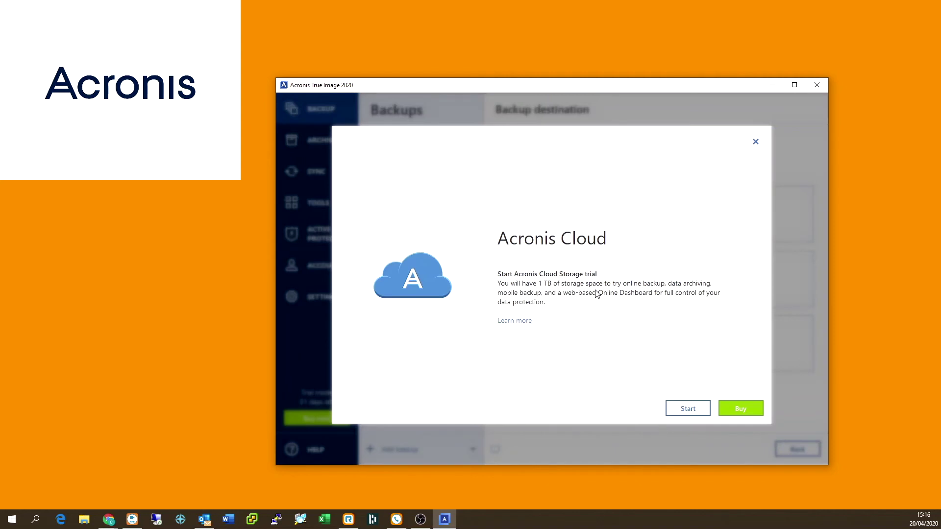
click(693, 410)
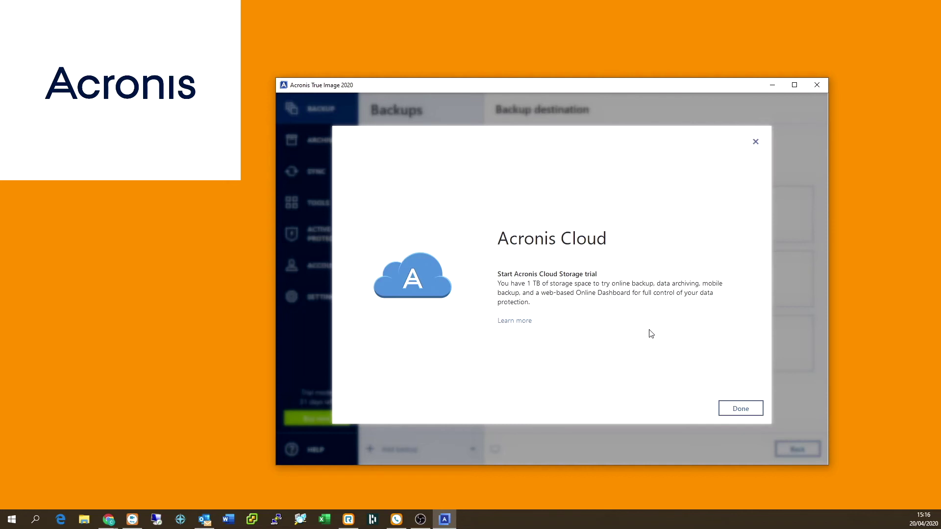
click(742, 414)
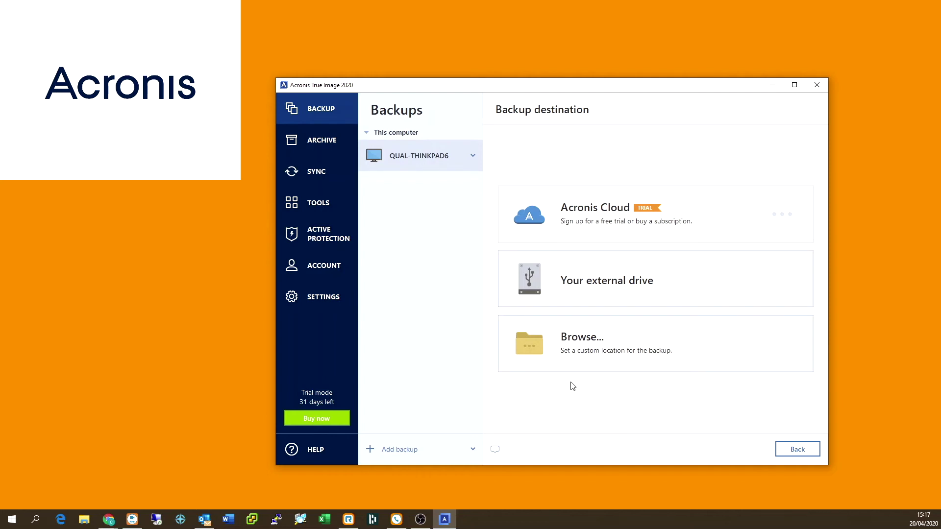
click(804, 450)
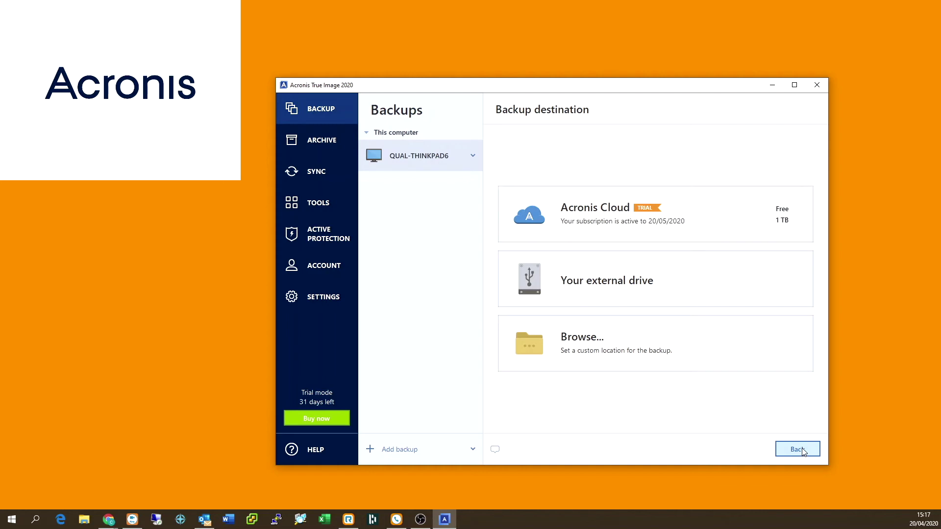
click(721, 219)
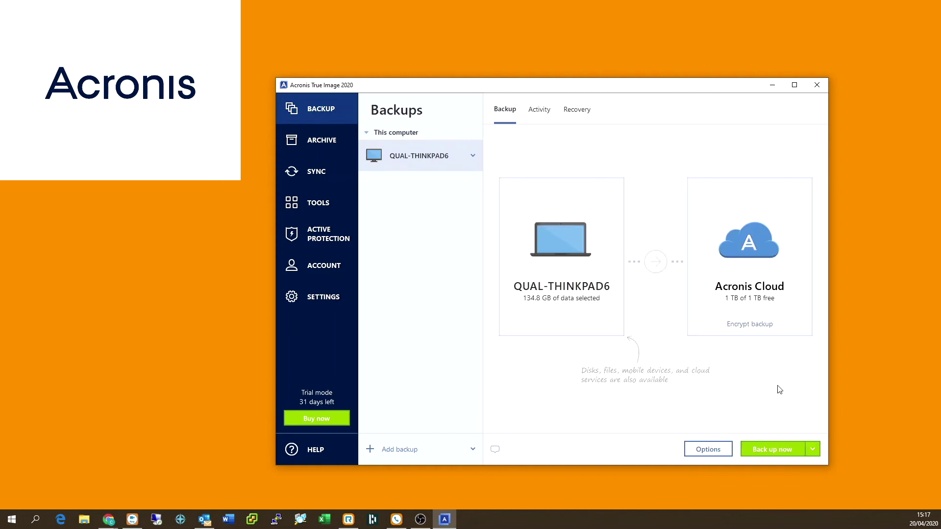
Step: Keep the backup configuration instead of cancelling, then run the Acronis Cloud backup immediately
click(326, 146)
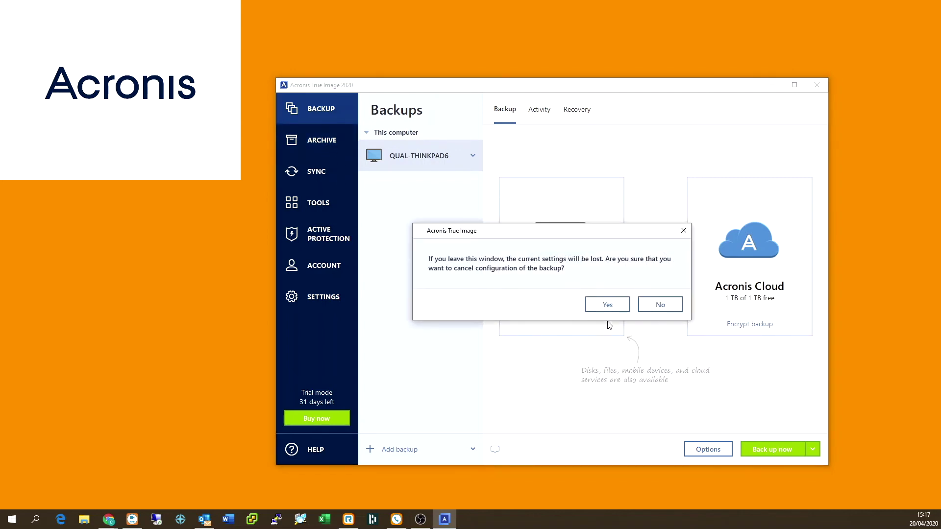
click(660, 305)
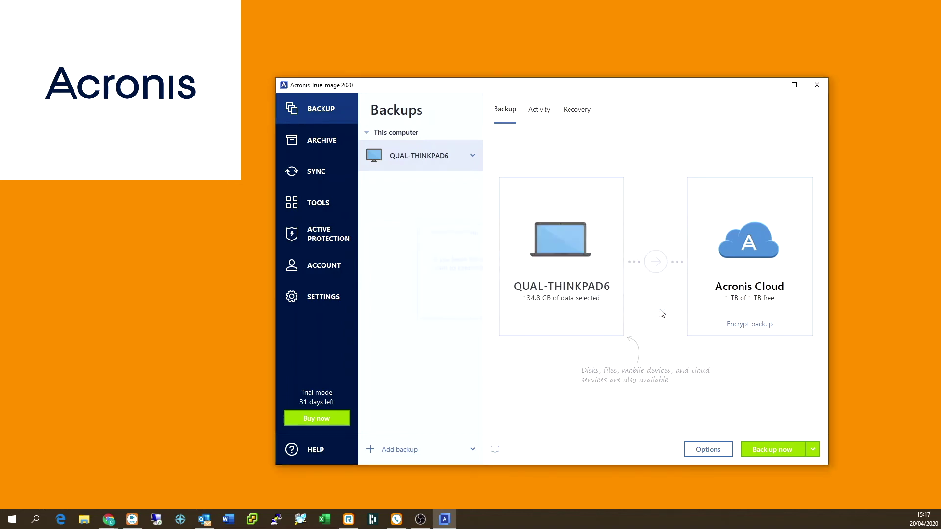
click(816, 451)
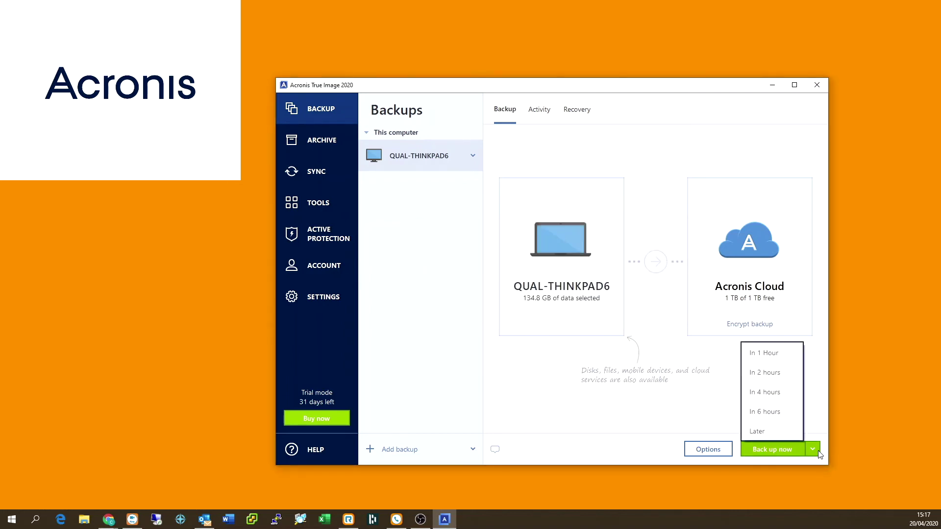
click(784, 450)
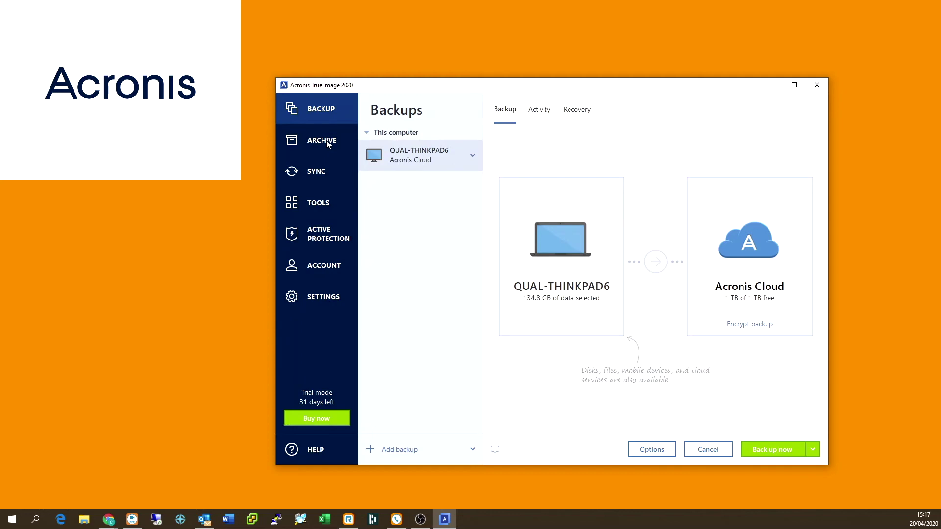
click(326, 143)
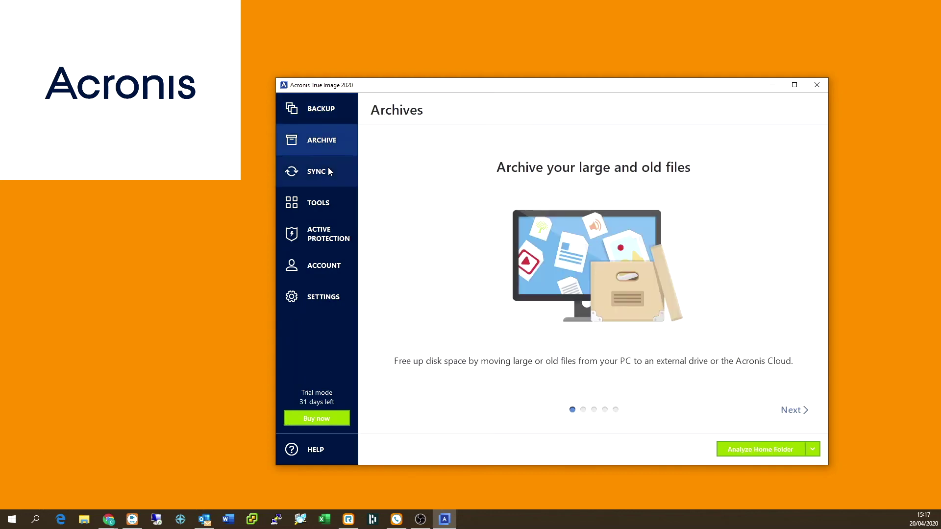
click(328, 167)
click(324, 201)
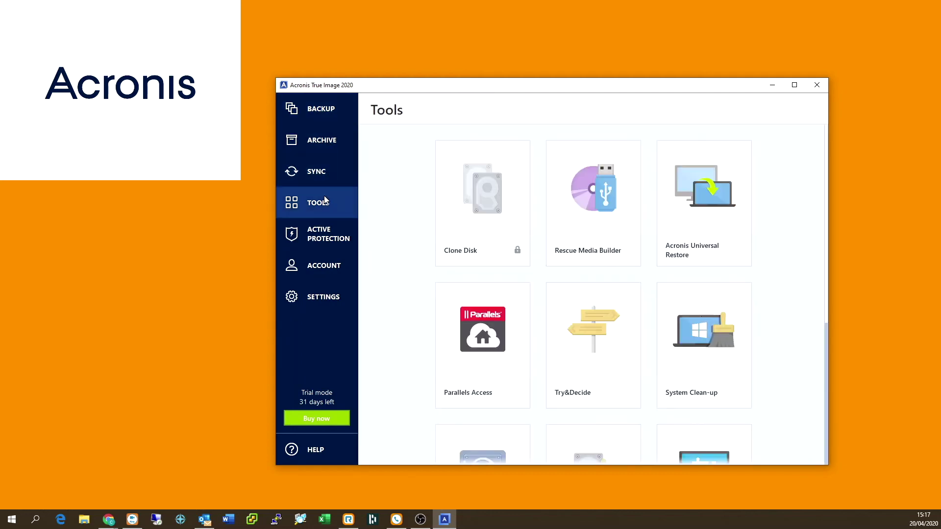
click(324, 235)
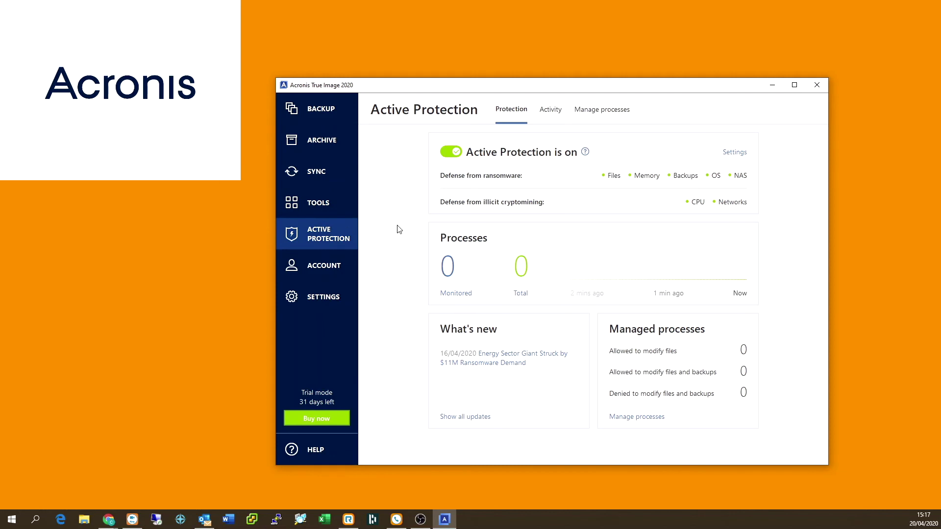
click(312, 273)
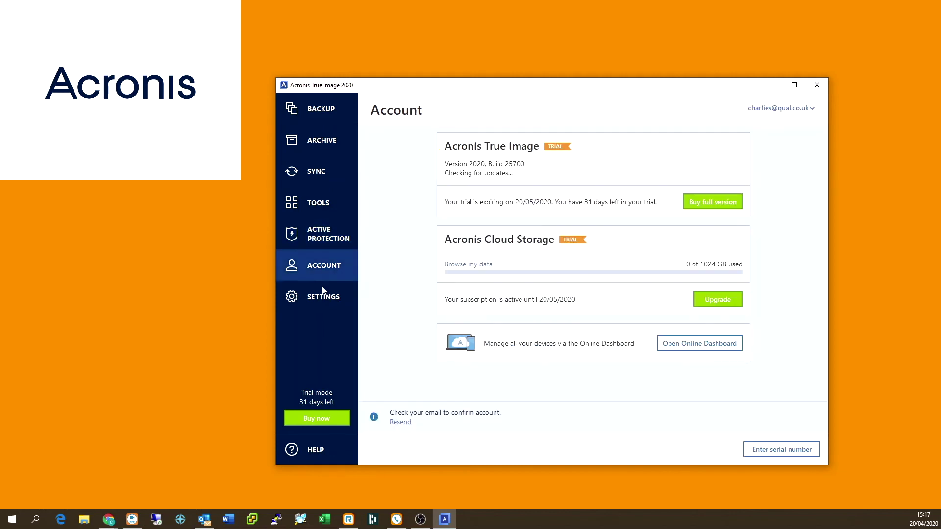
click(326, 296)
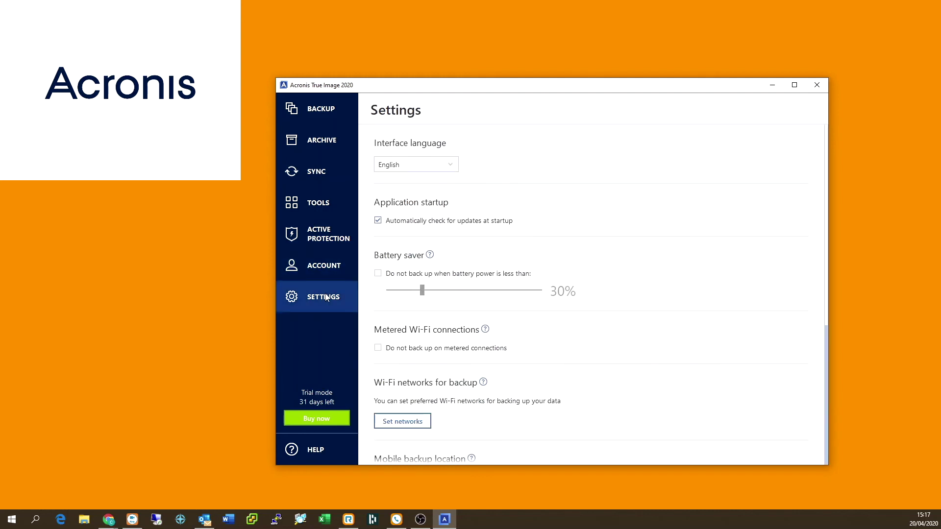
scroll(418, 258, down, 2)
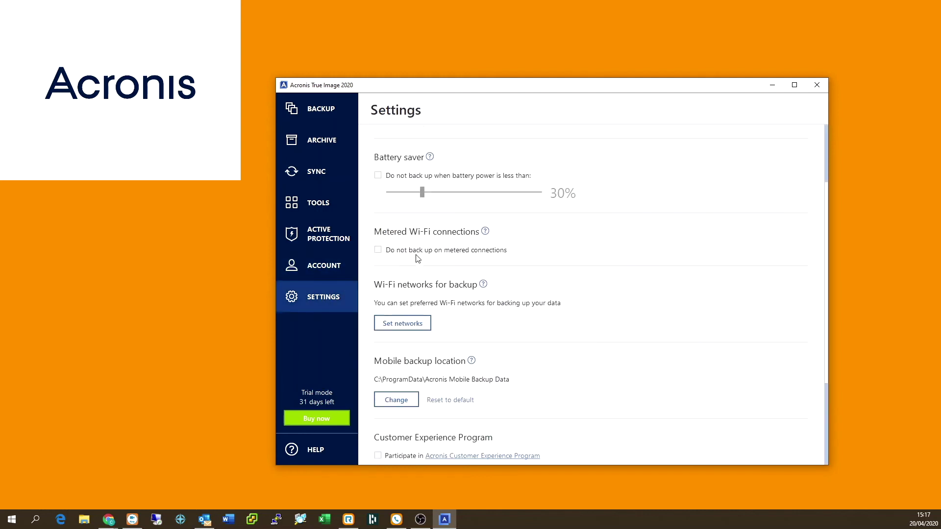
scroll(417, 258, down, 3)
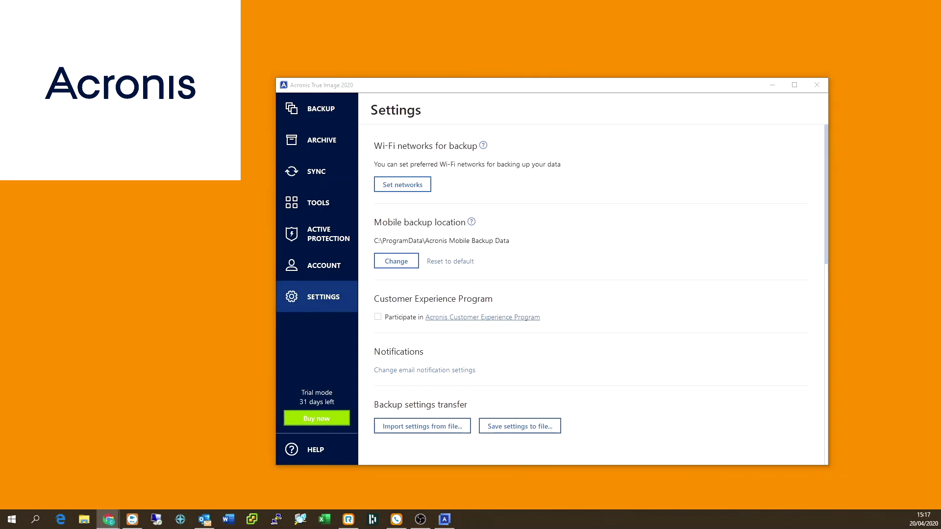
click(338, 107)
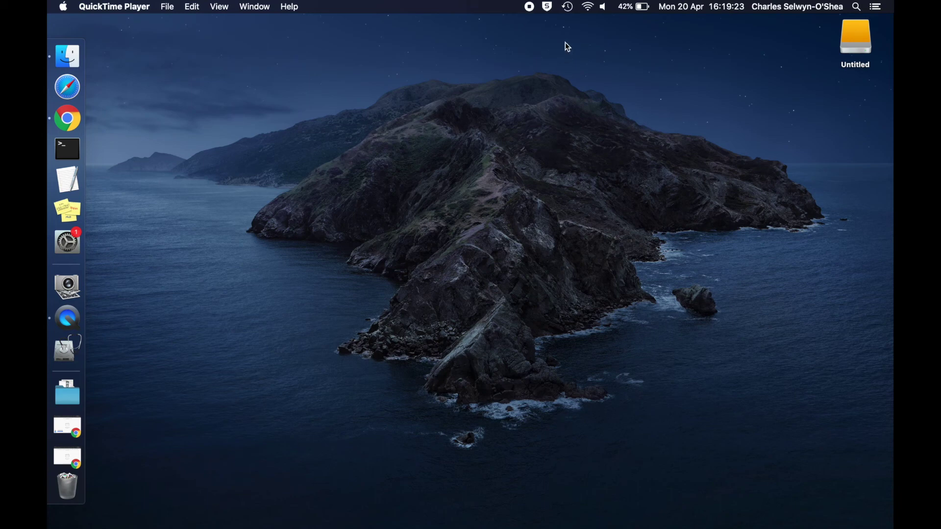
Step: Check the Time Machine menu-bar status, which reports it is not configured
click(568, 8)
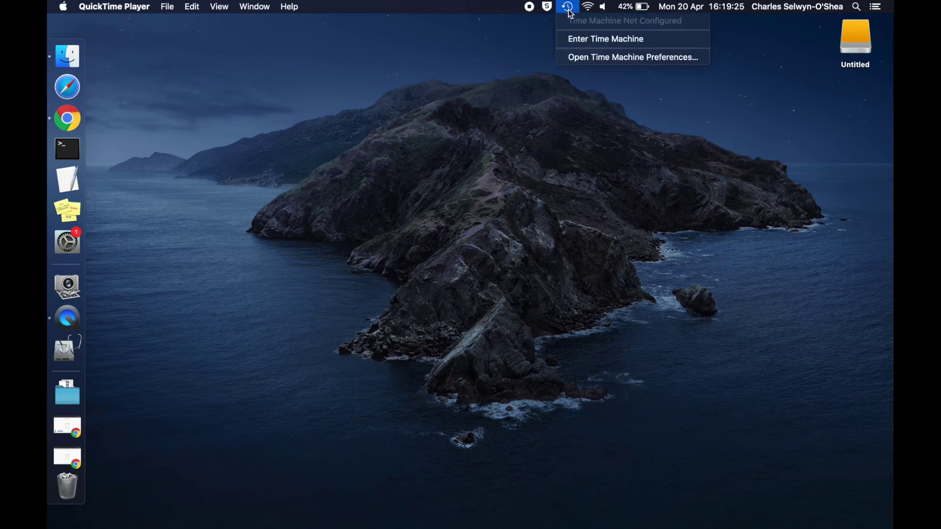
Step: Reach Time Machine in System Preferences and show the backup disk chooser listing Untitled (999.16 GB)
click(587, 58)
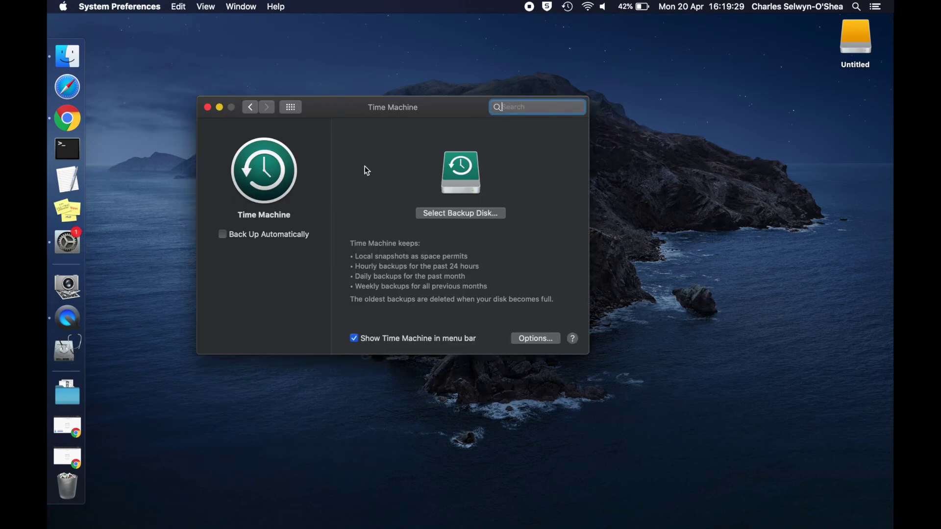
click(208, 108)
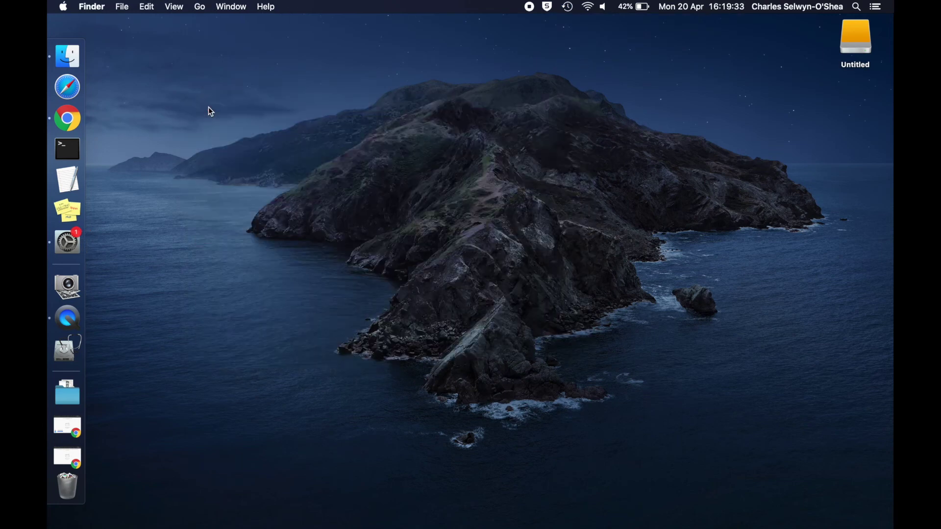
click(64, 8)
click(72, 38)
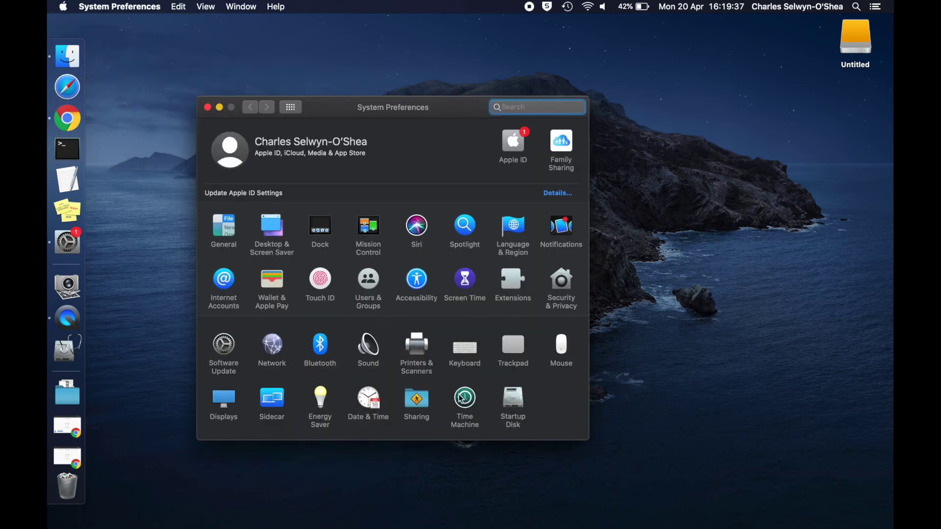
click(462, 398)
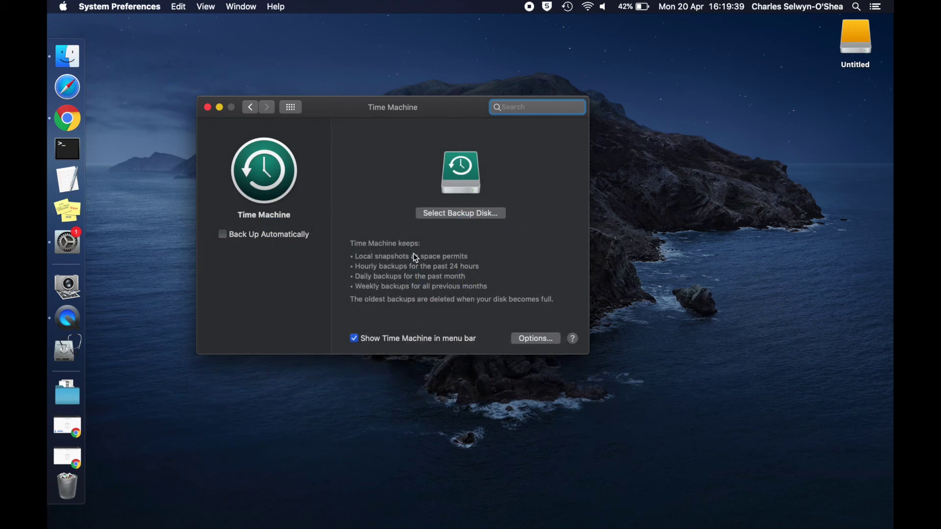
click(447, 214)
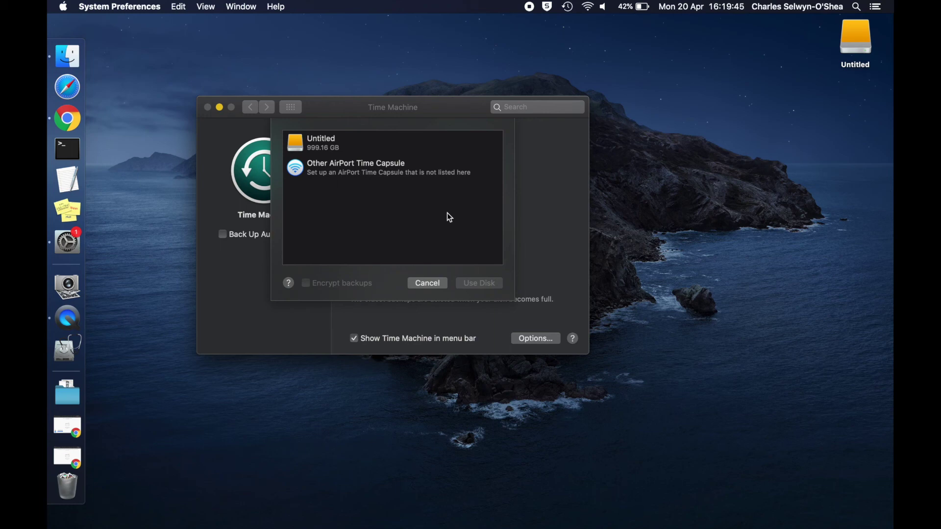
Step: Choose Untitled with encryption on, enter and verify a backup password plus hint, then encrypt the disk
click(382, 145)
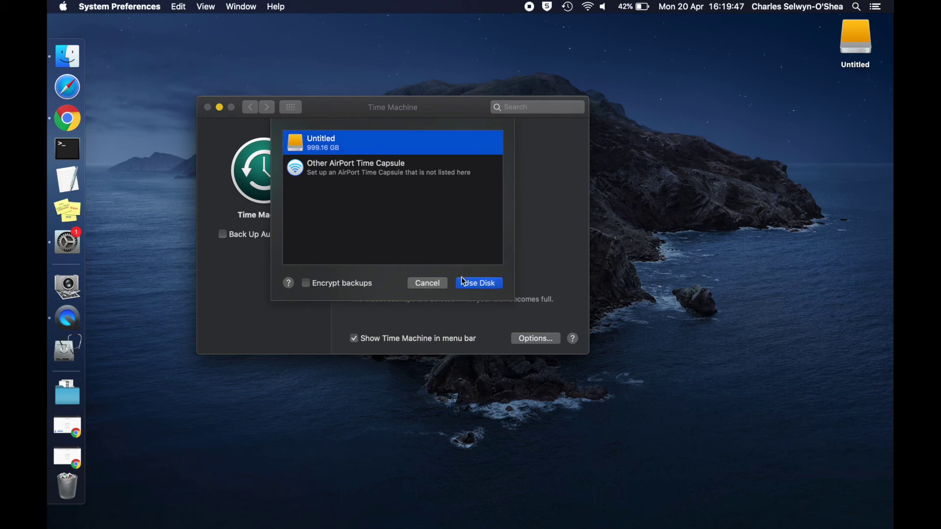
click(371, 289)
click(472, 285)
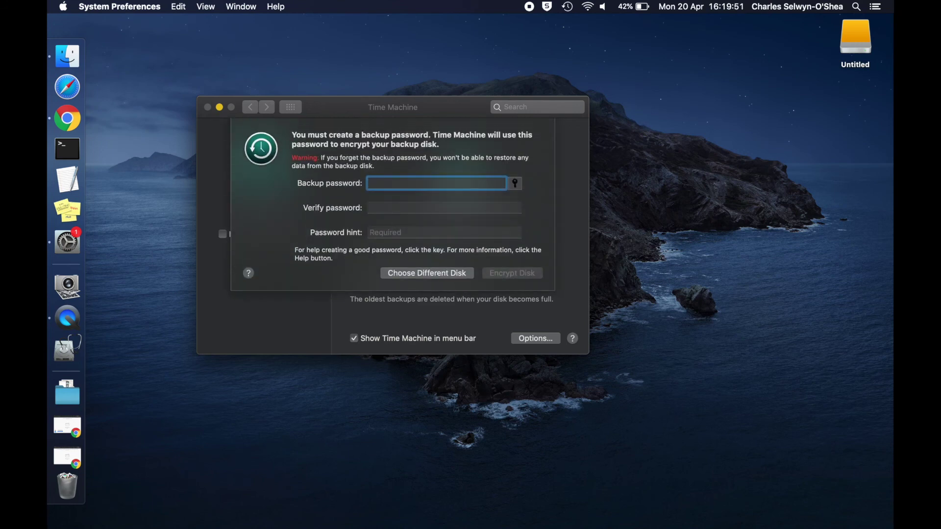
text(•••••••••)
key(Tab)
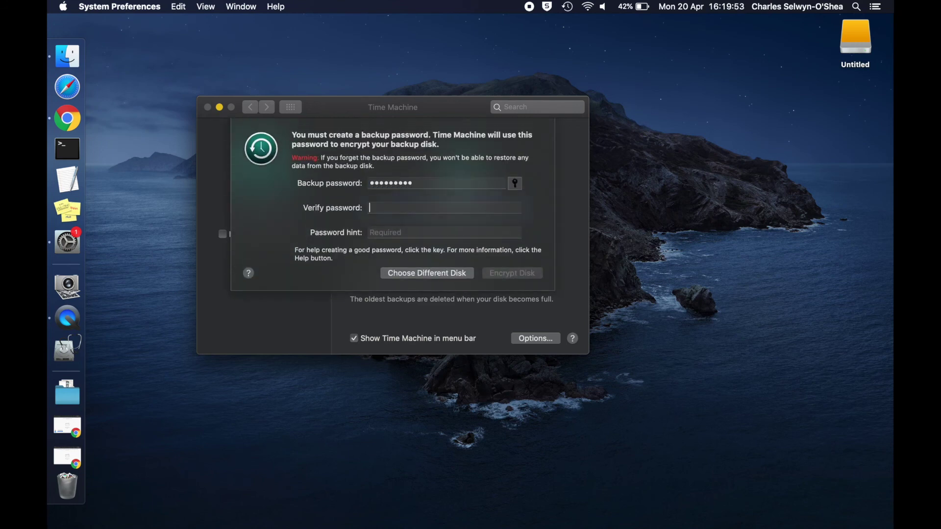
text(••••••••••)
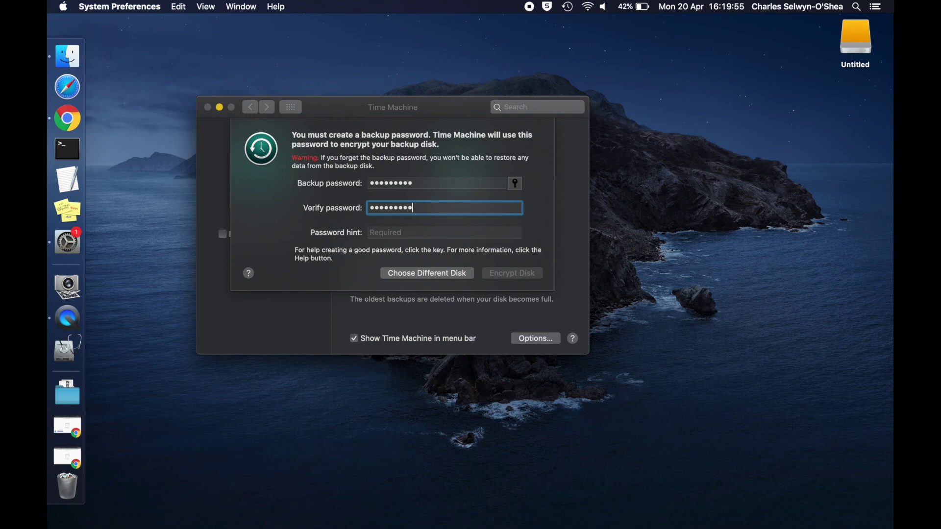
key(Tab)
click(527, 273)
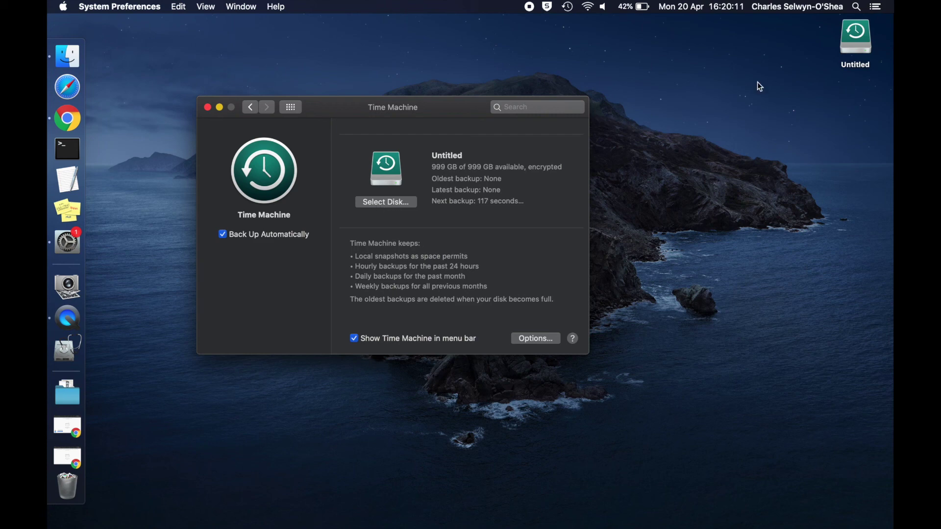
Step: Turn on Back up while on battery power in Time Machine options and save
click(856, 36)
drag(369, 105, 401, 109)
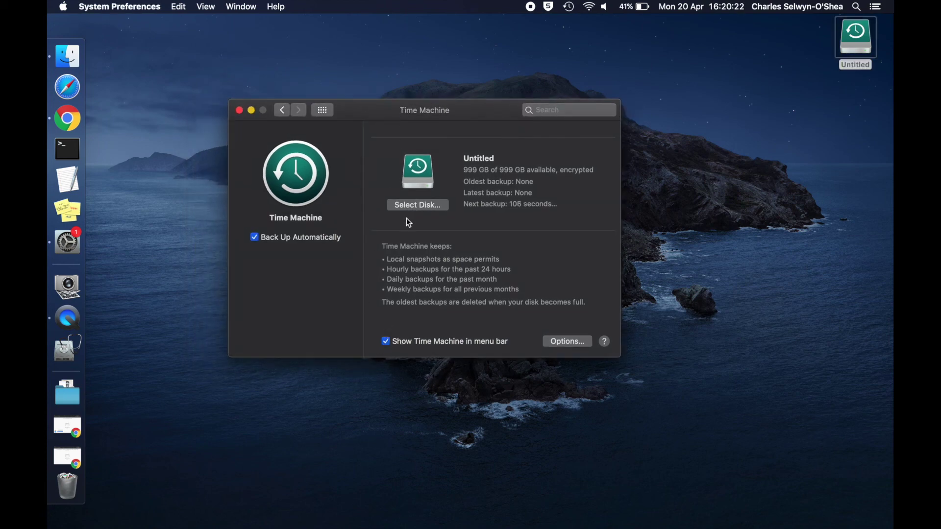
click(552, 341)
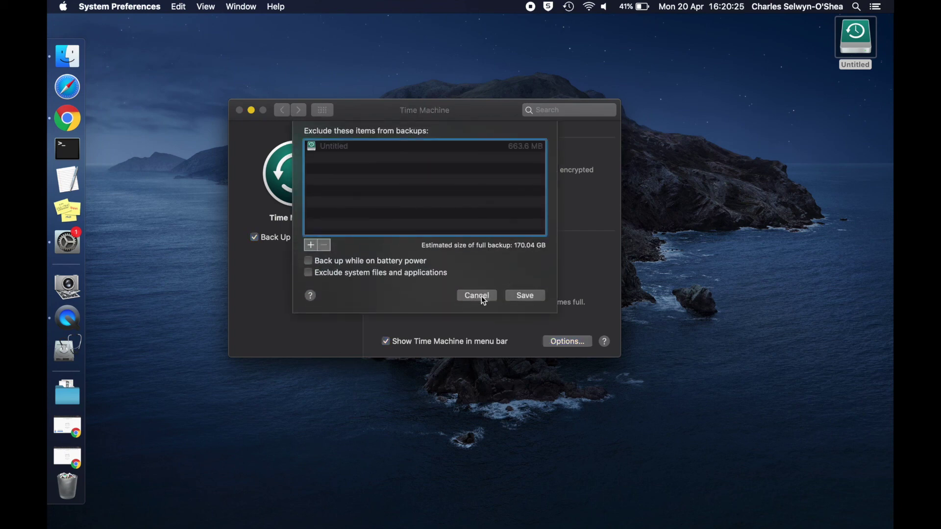
click(408, 262)
click(530, 294)
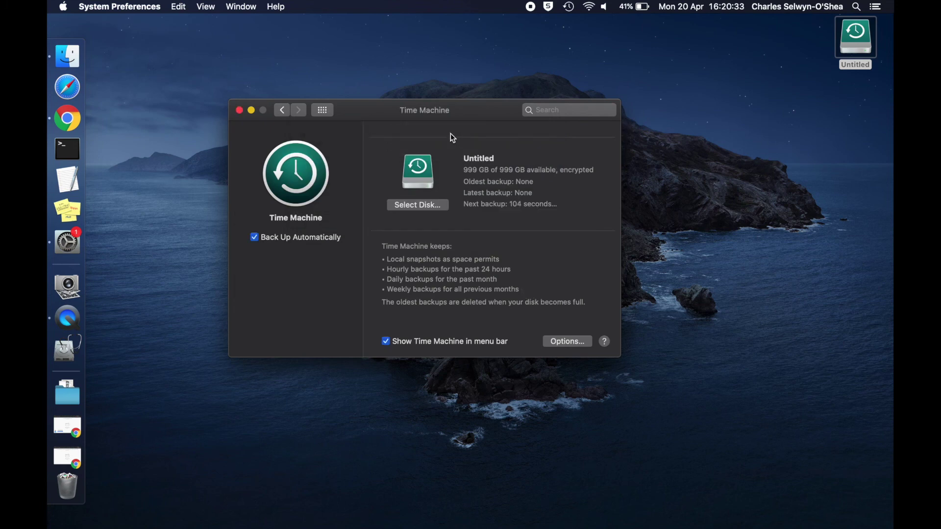
Step: Glance at the Time Machine menu-bar status and close the Time Machine preferences window
drag(442, 115, 516, 148)
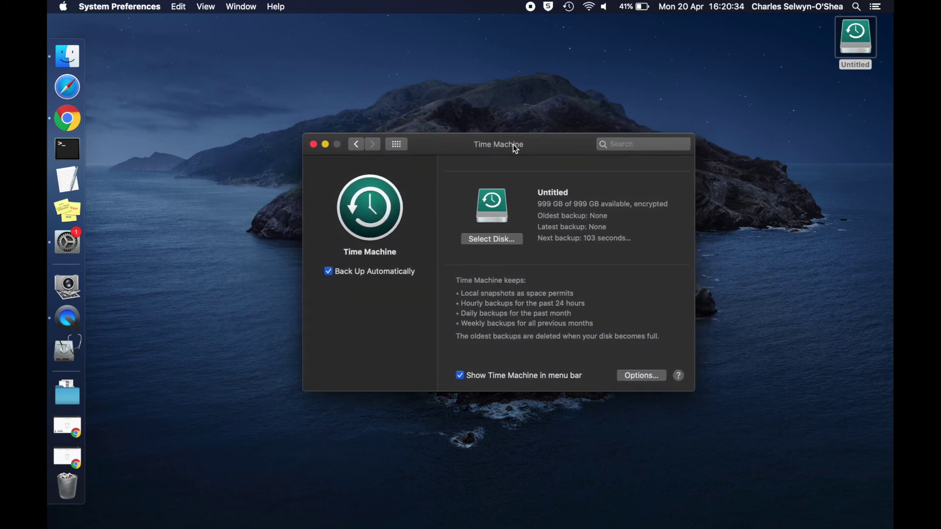
click(570, 8)
click(571, 7)
click(313, 144)
Step: Monitor the first backup's progress and open the Untitled drive showing its Backups.backupdb folder
click(566, 27)
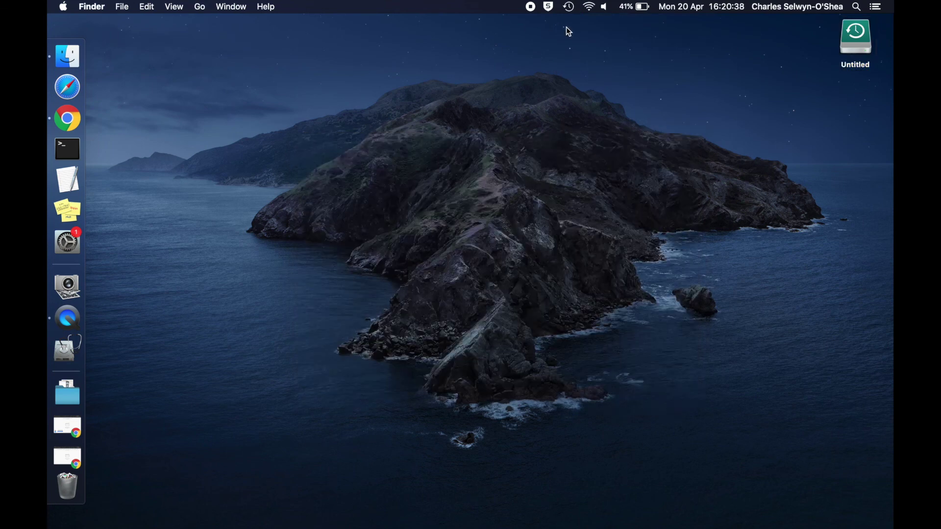
click(571, 7)
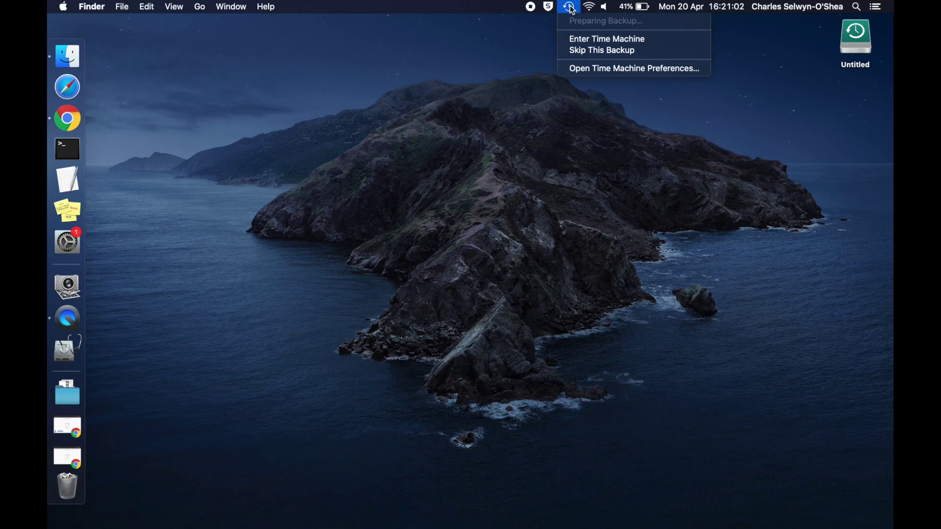
click(571, 6)
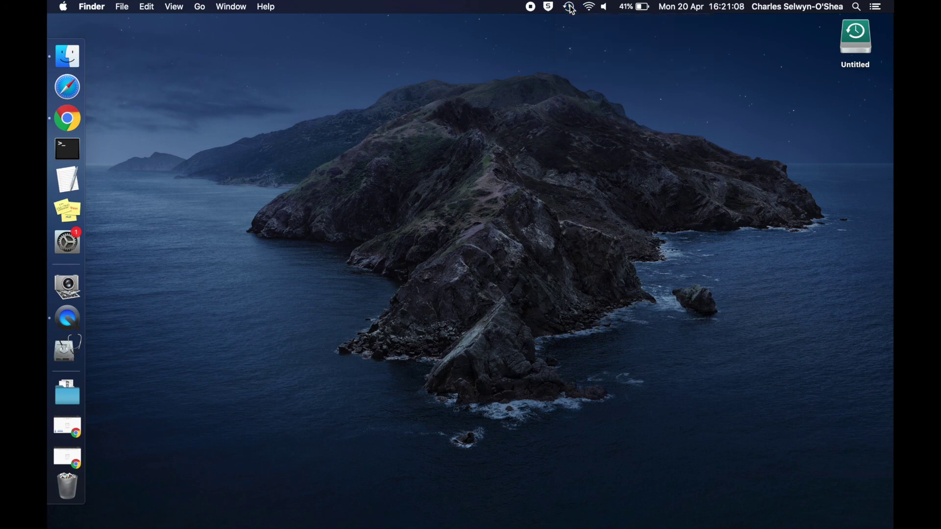
click(572, 7)
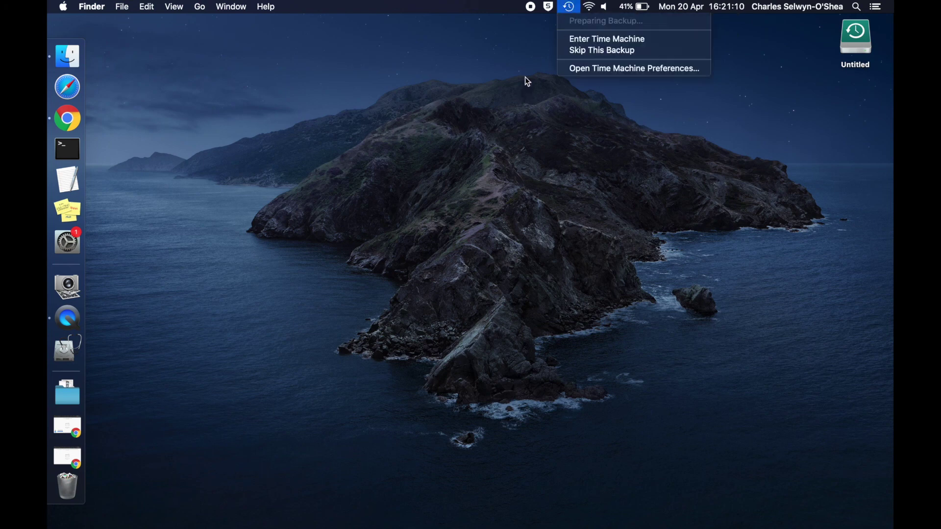
double_click(858, 36)
drag(515, 92, 503, 178)
click(569, 7)
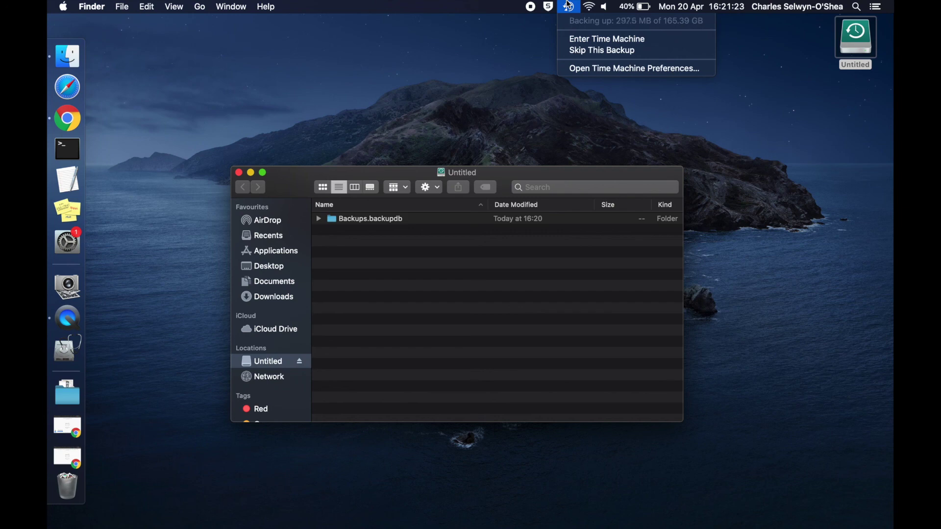
Step: Close the Untitled drive window and choose Enter Time Machine from the menu-bar icon
click(569, 6)
click(239, 174)
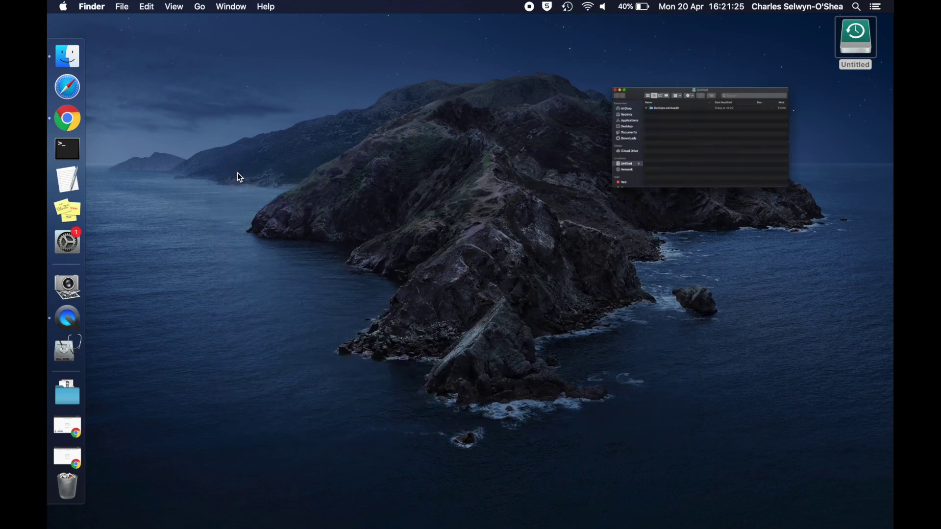
click(569, 6)
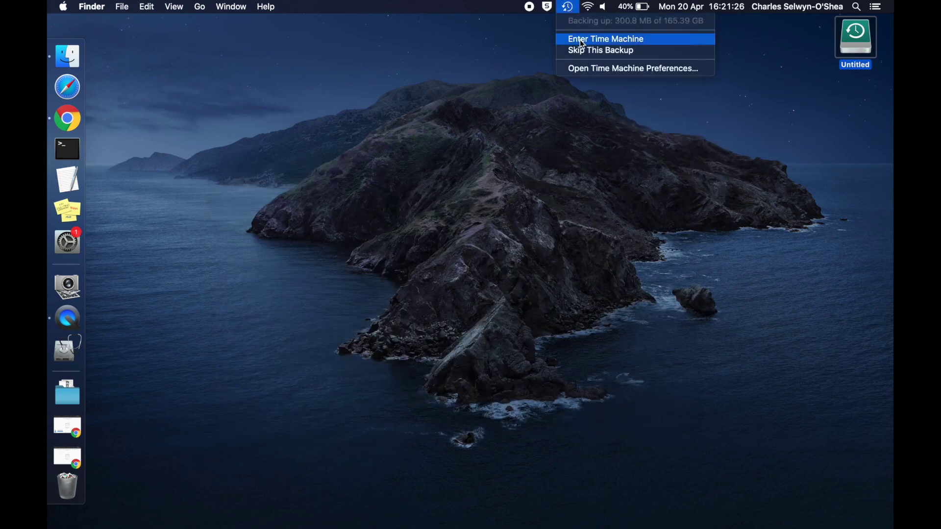
click(580, 39)
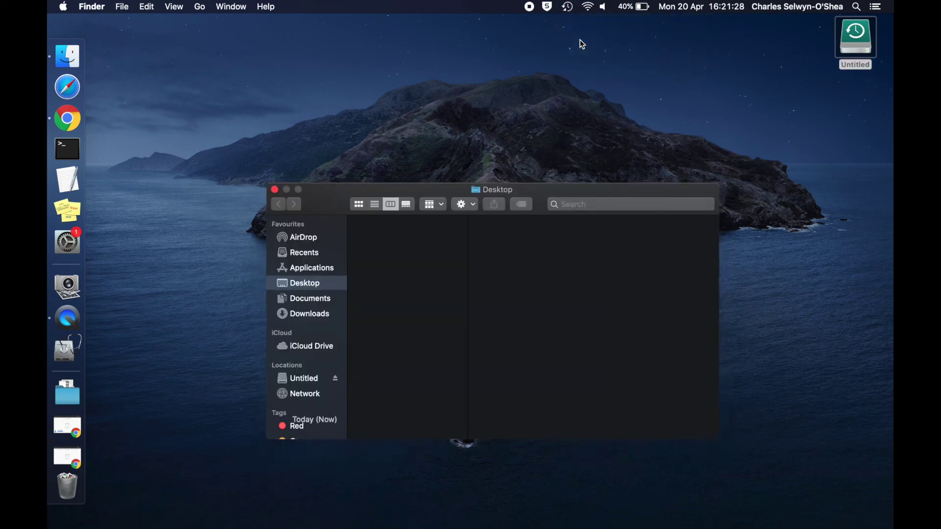